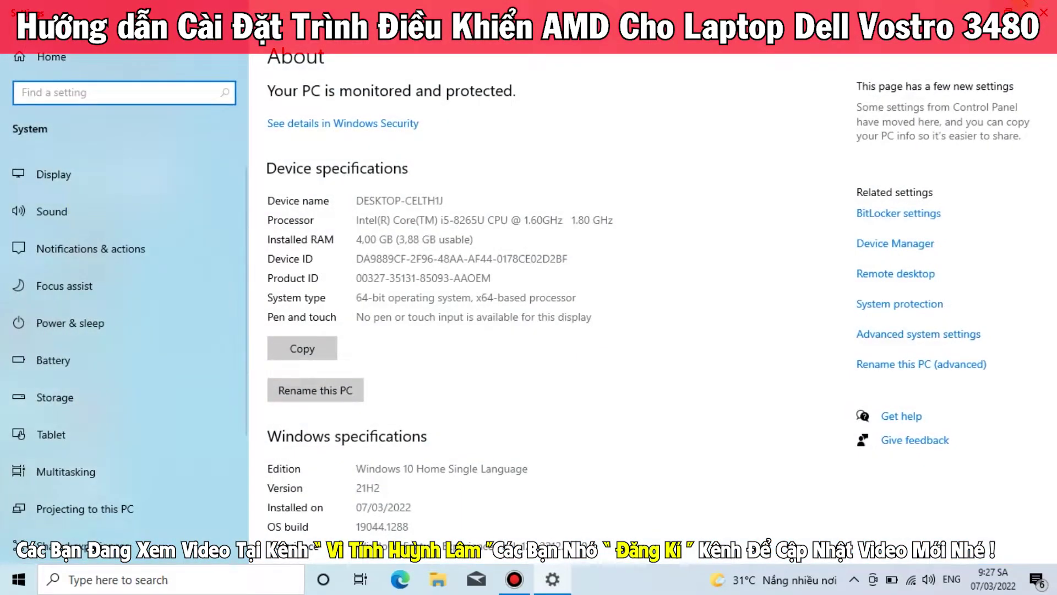
Close the Settings window and launch the DirectX Diagnostic Tool by running dxdiag to check the laptop model.
{"action": "left_click", "coordinate": [1019, 7]}
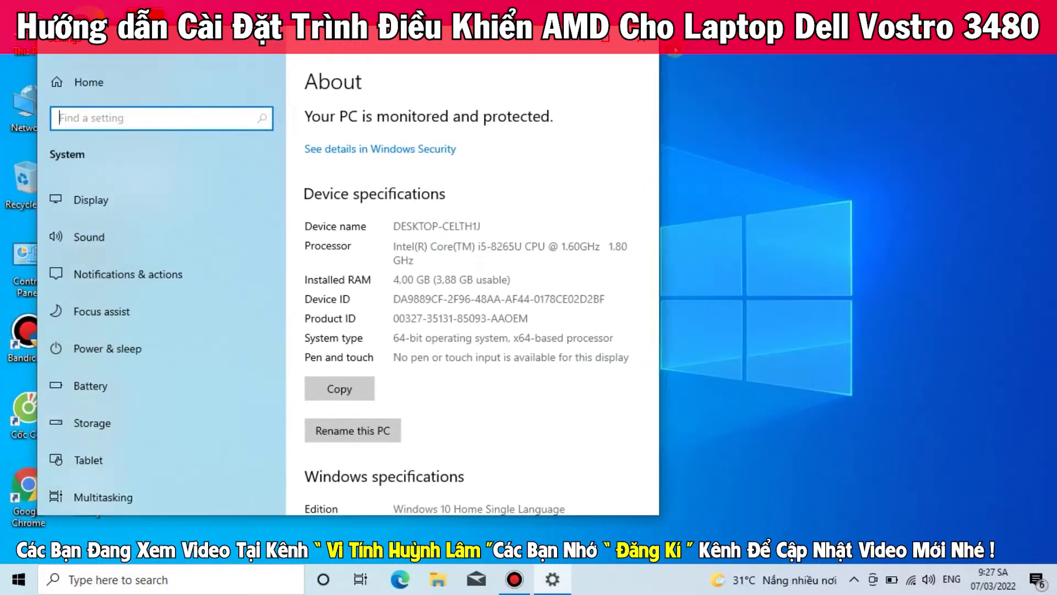
{"action": "left_click", "coordinate": [653, 44]}
{"action": "key", "text": "super+r"}
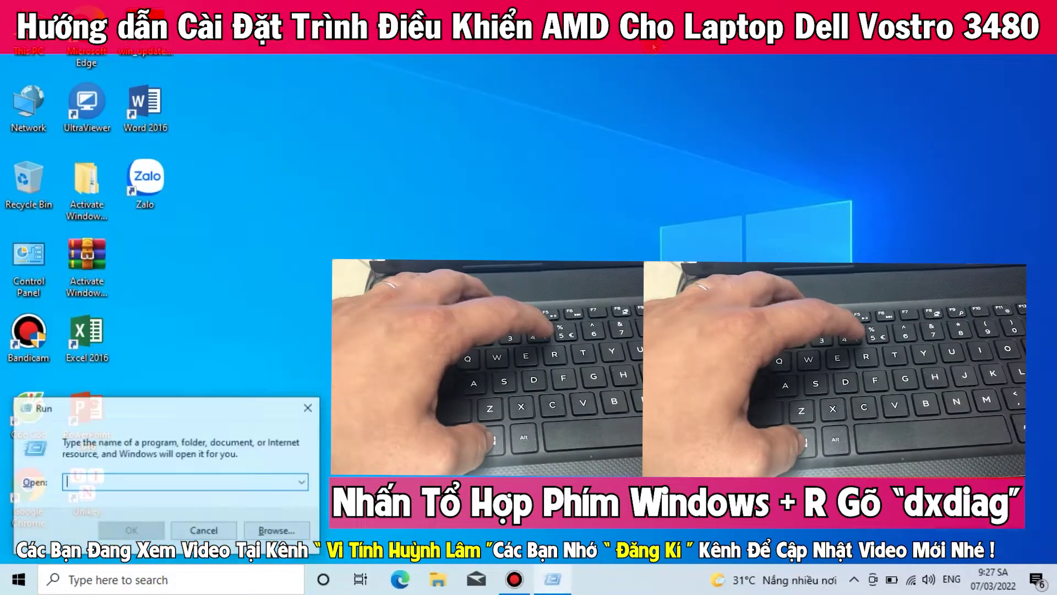
{"action": "type", "text": "x"}
{"action": "key", "text": "BackSpace"}
{"action": "type", "text": "dxdi"}
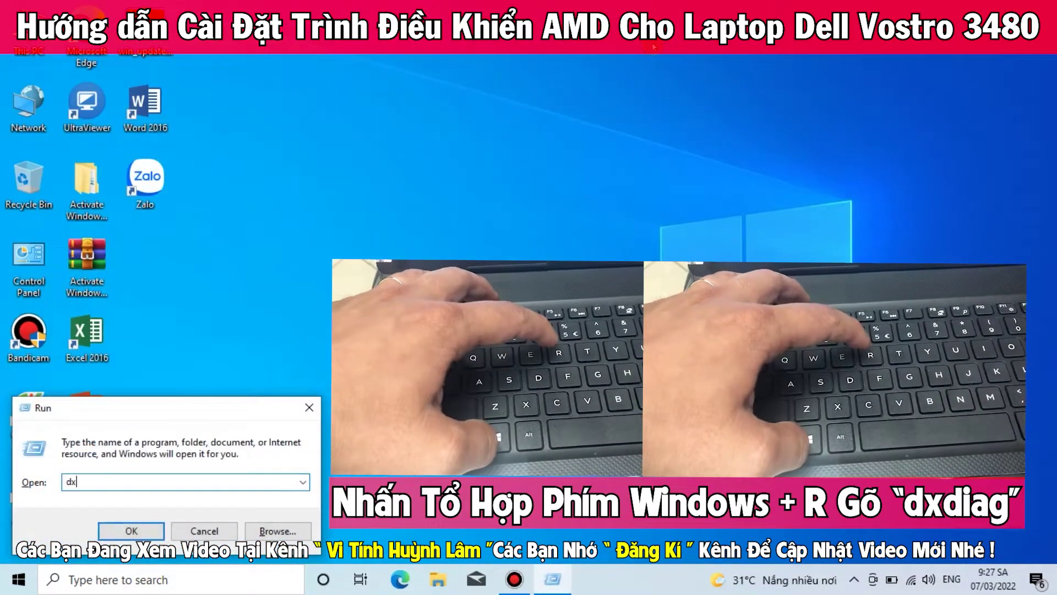
{"action": "type", "text": "ag"}
{"action": "key", "text": "Return"}
{"action": "key", "text": "Return"}
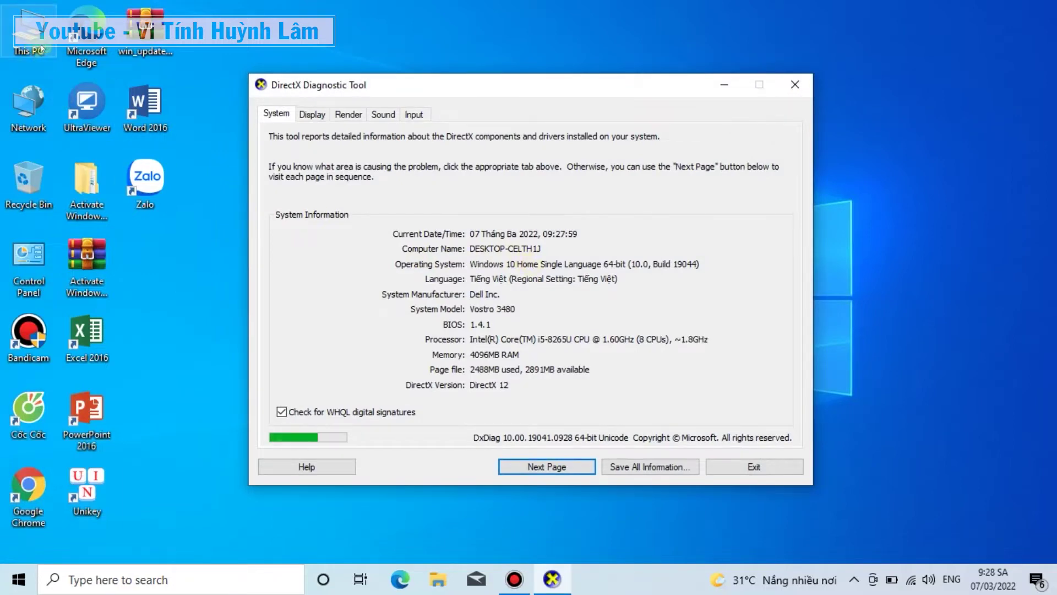
Check the installed display adapters in Device Manager through Computer Management, select Radeon (TM) 520, and close the open windows.
{"action": "left_click", "coordinate": [40, 49]}
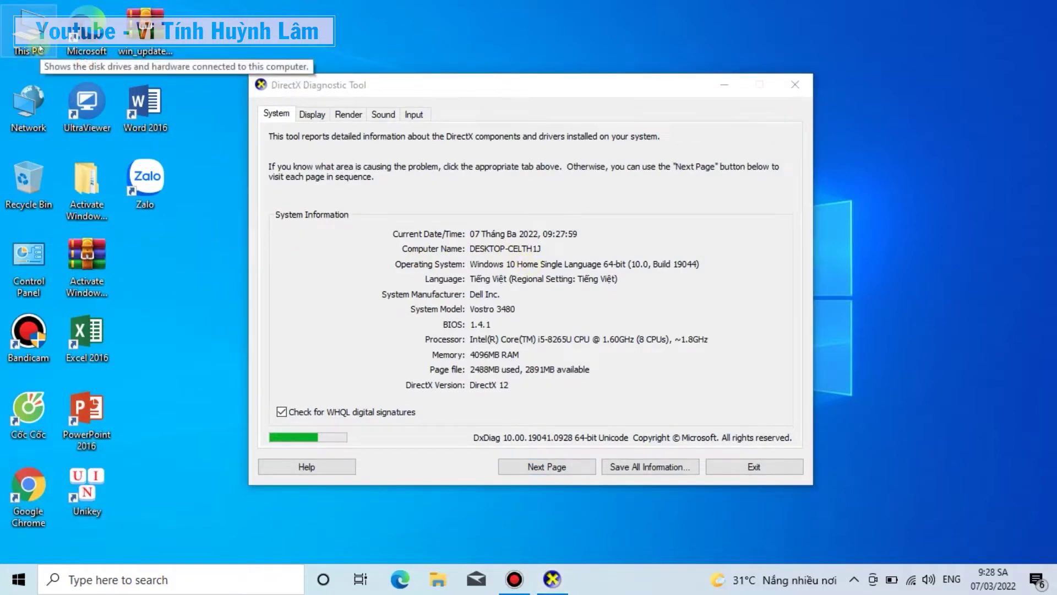
{"action": "right_click", "coordinate": [39, 49]}
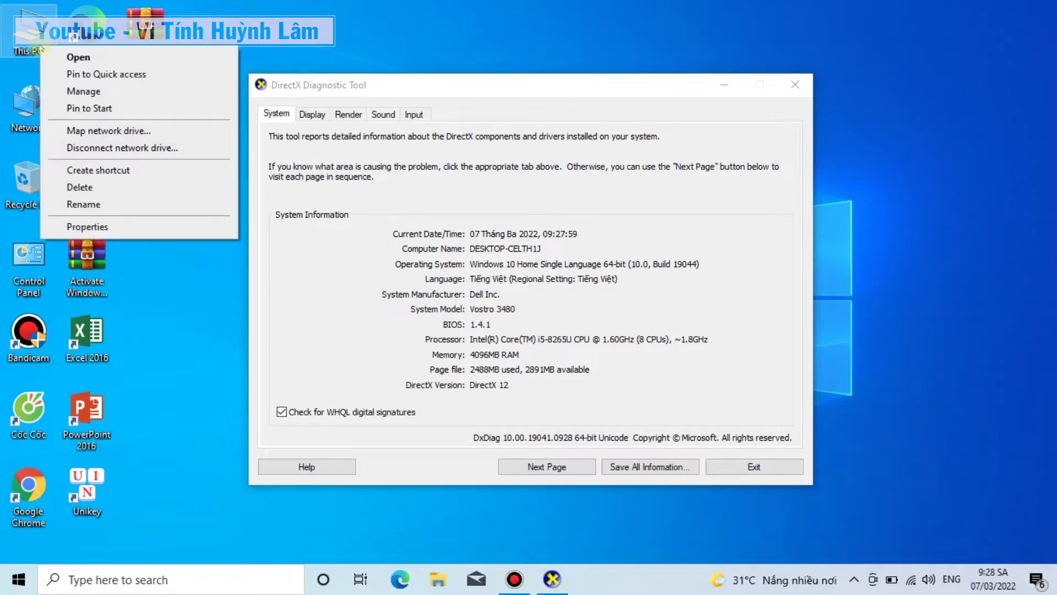
{"action": "left_click", "coordinate": [113, 93]}
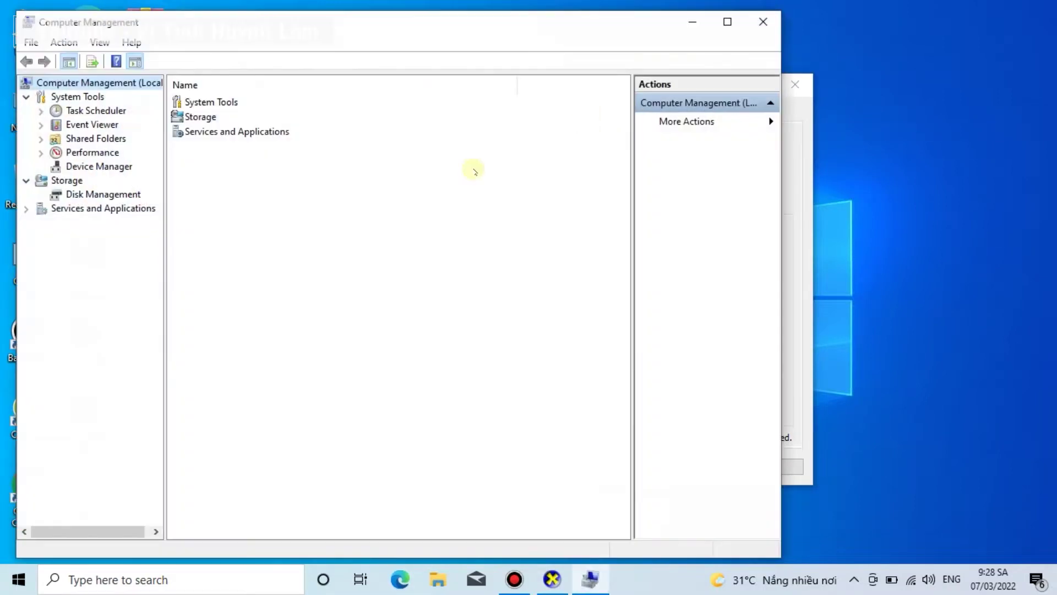
{"action": "left_click", "coordinate": [131, 166]}
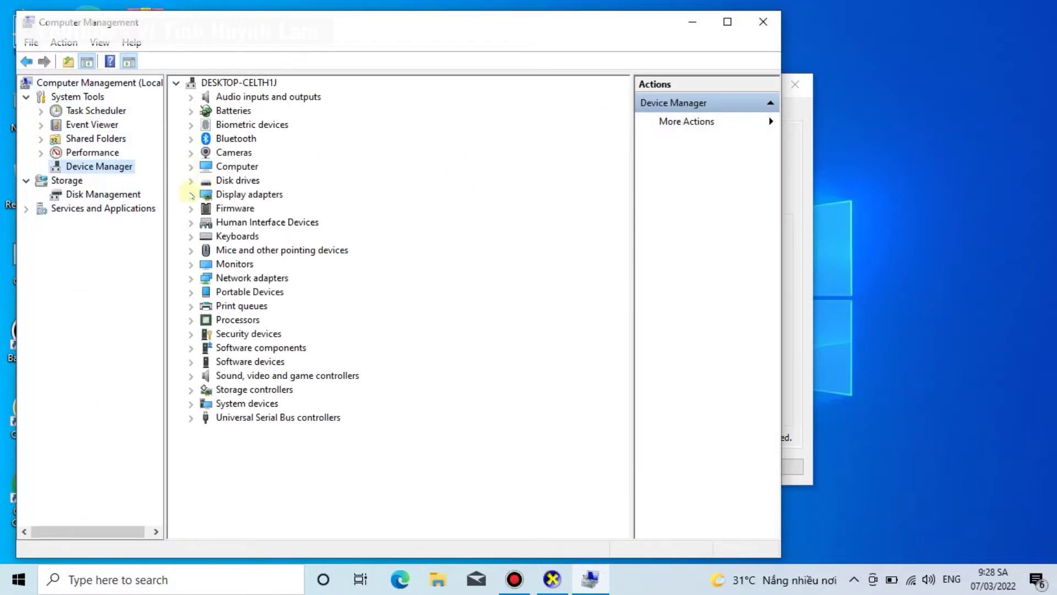
{"action": "left_click", "coordinate": [191, 195]}
{"action": "left_click", "coordinate": [242, 222]}
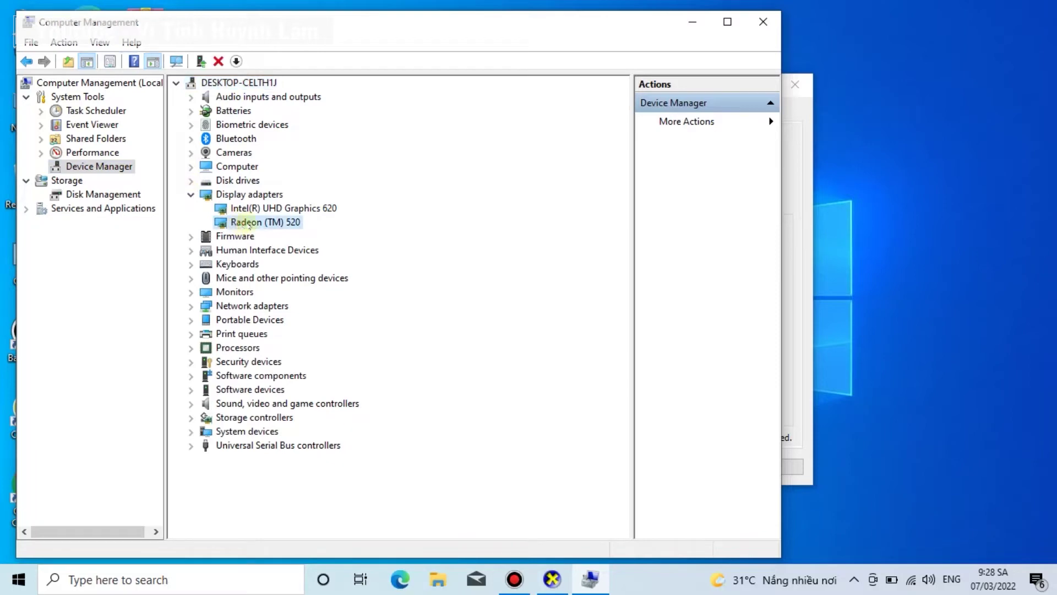
{"action": "left_click", "coordinate": [763, 22]}
{"action": "left_click", "coordinate": [794, 84]}
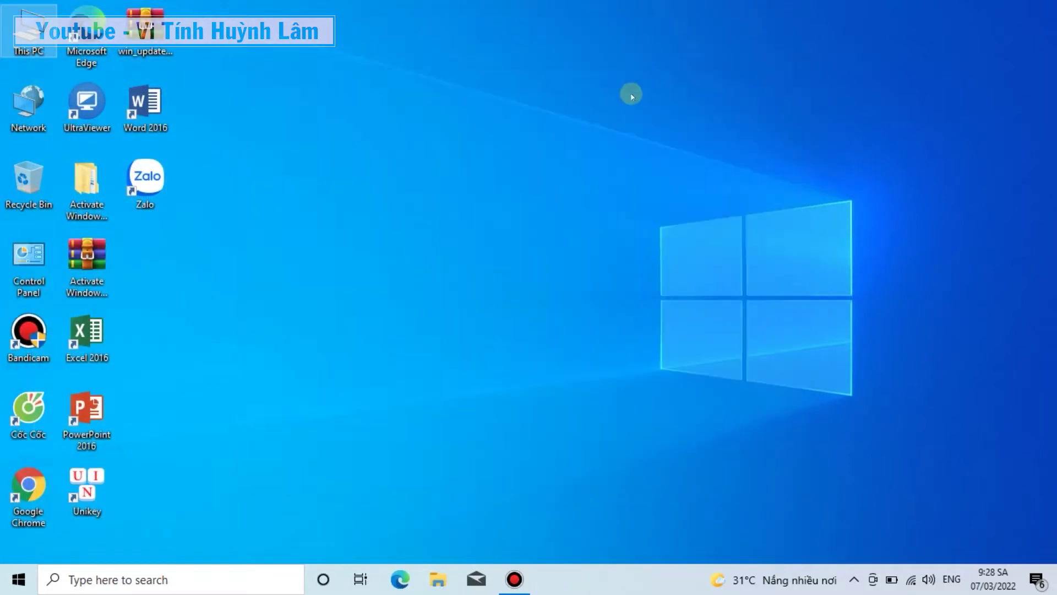
Refresh the desktop, switch to Google Chrome and search for "driver dell vostro 3480".
{"action": "right_click", "coordinate": [631, 94]}
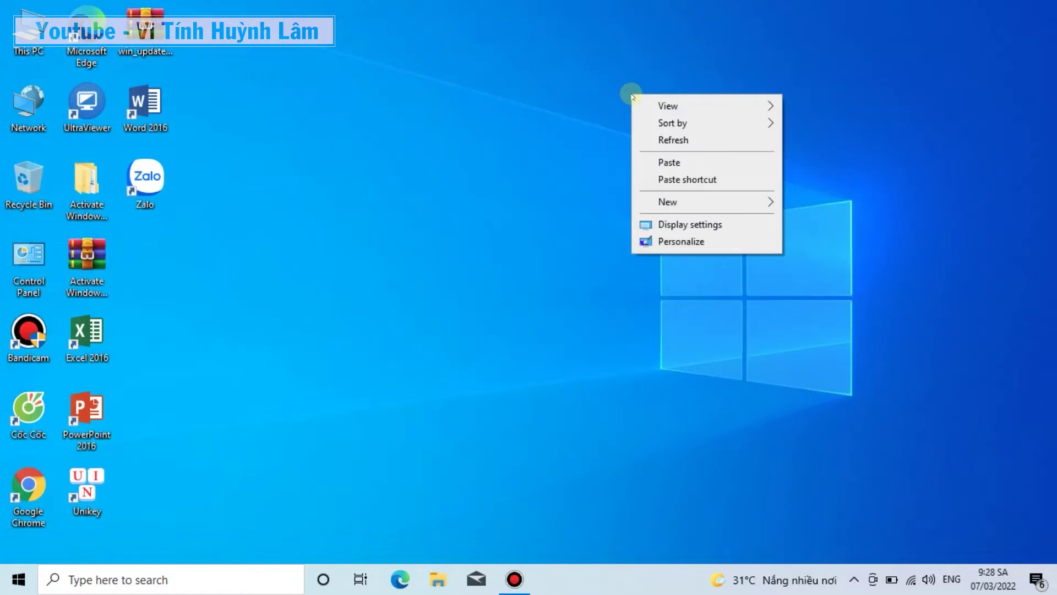
{"action": "left_click", "coordinate": [664, 139]}
{"action": "double_click", "coordinate": [28, 484]}
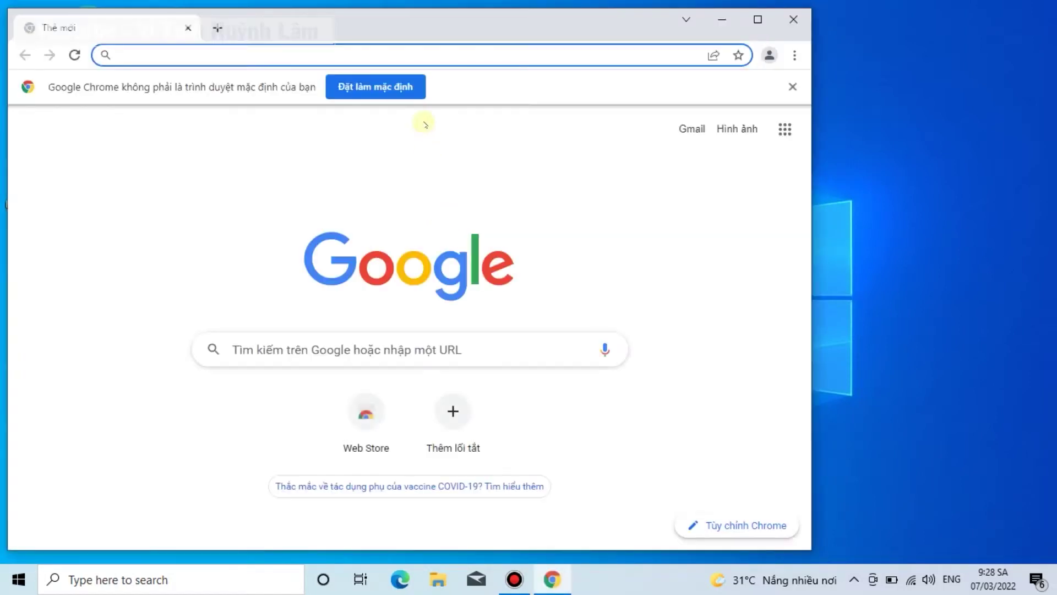
{"action": "type", "text": "driver d"}
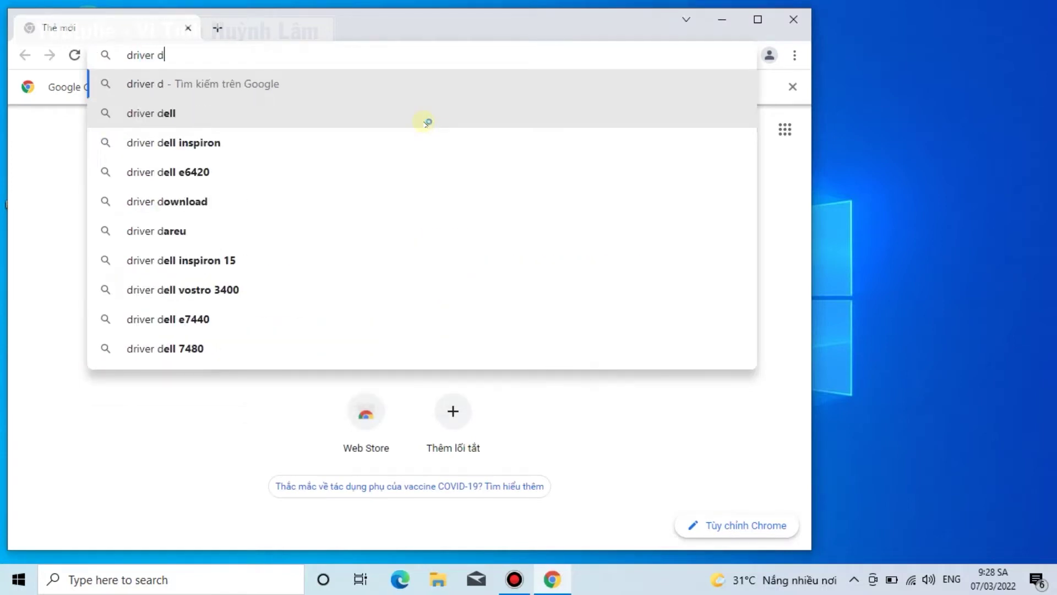
{"action": "type", "text": "el"}
{"action": "key", "text": "BackSpace"}
{"action": "type", "text": "e"}
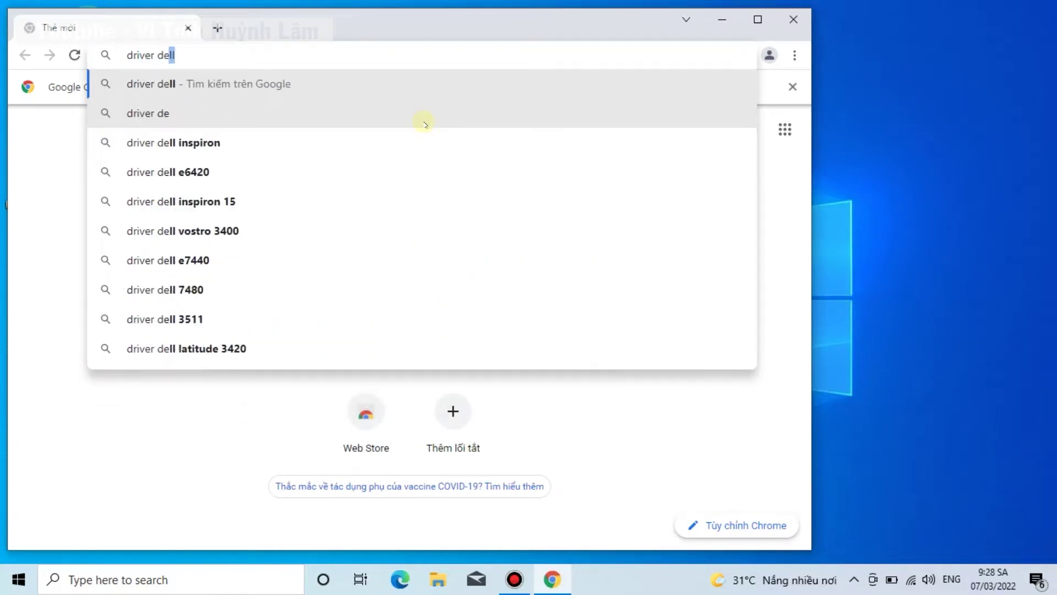
{"action": "type", "text": "ll vos"}
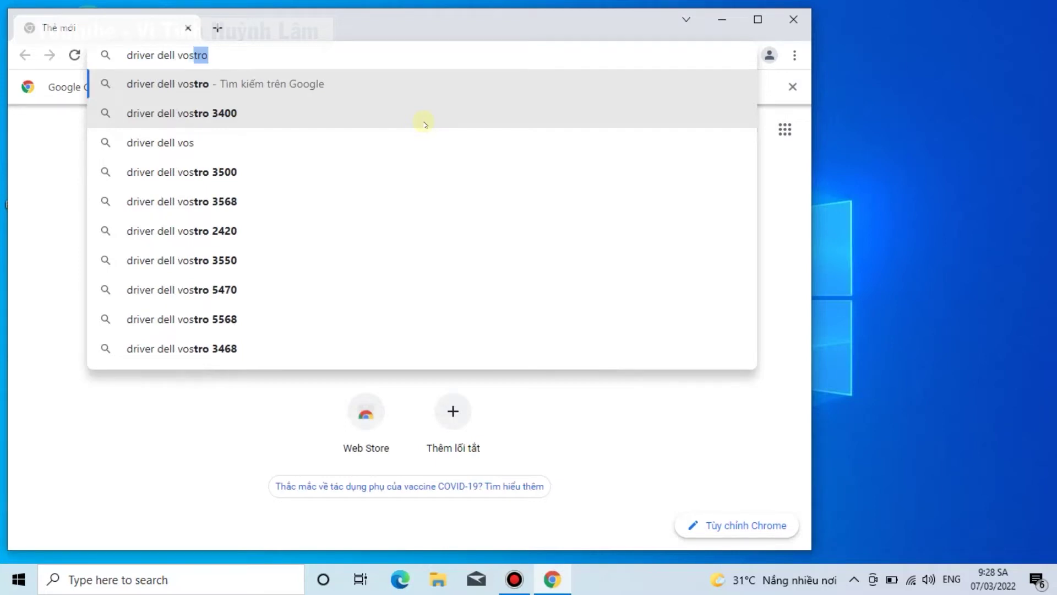
{"action": "type", "text": "tro2"}
{"action": "key", "text": "BackSpace"}
{"action": "type", "text": "3480"}
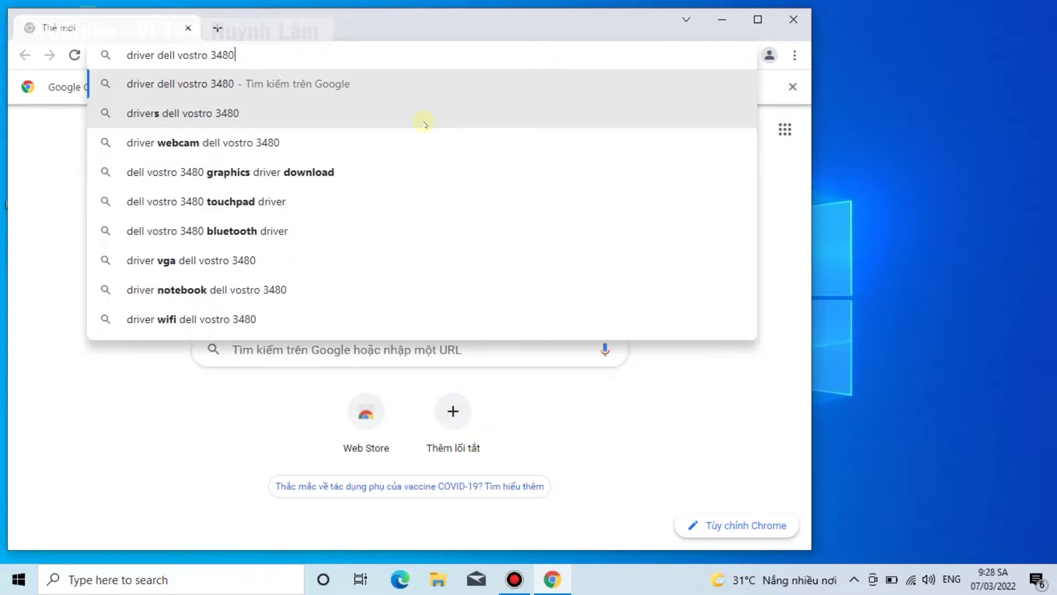
{"action": "key", "text": "Return"}
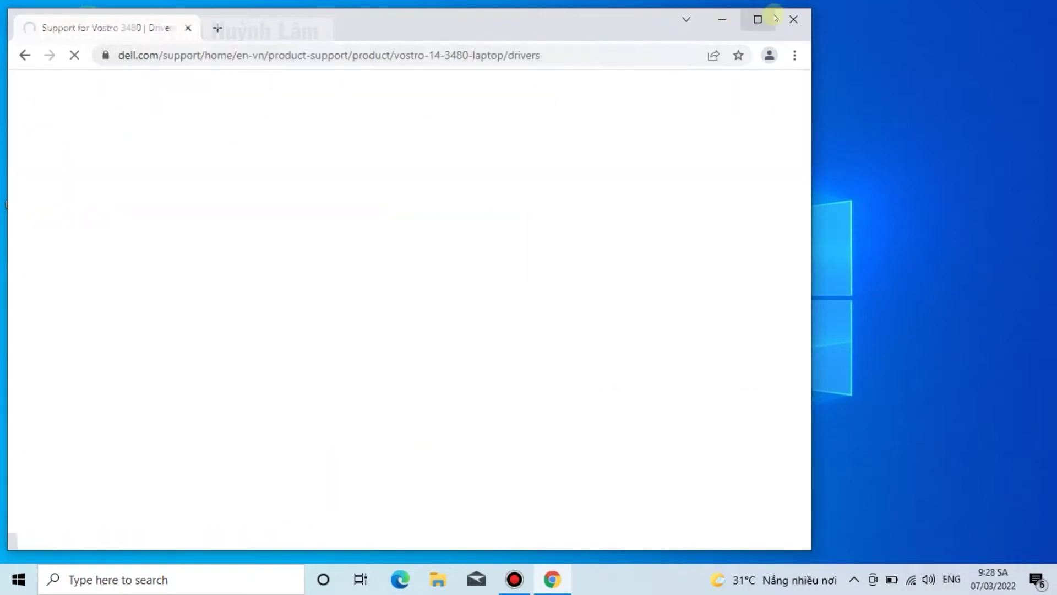
Expand the manual driver search on Dell's Vostro 3480 support page and filter the drivers by the Video category.
{"action": "left_click", "coordinate": [764, 18]}
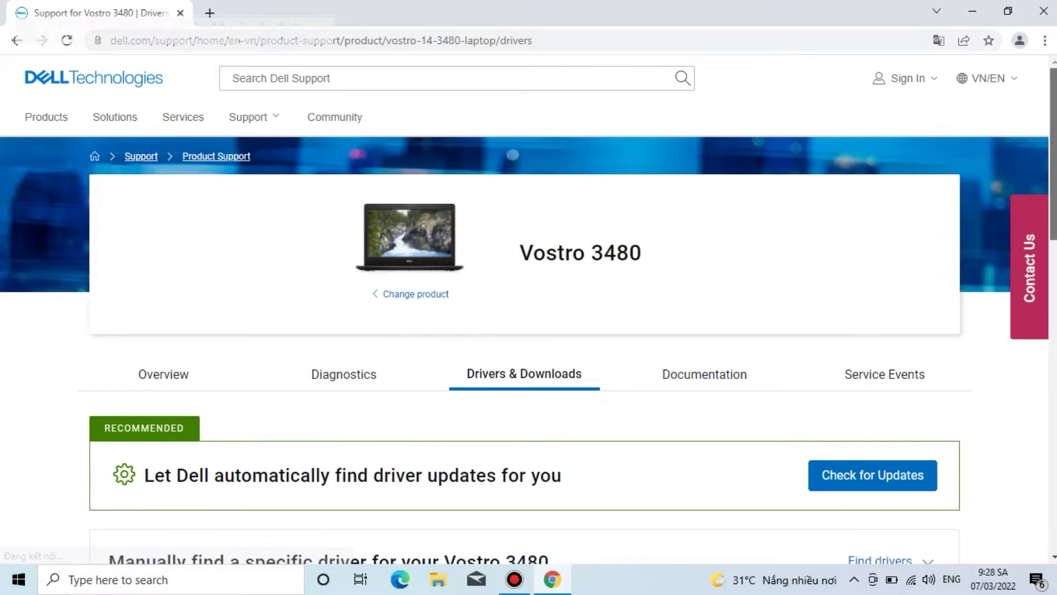
{"action": "scroll", "coordinate": [529, 309], "scroll_direction": "down", "scroll_amount": 5}
{"action": "scroll", "coordinate": [942, 228], "scroll_direction": "up", "scroll_amount": 1}
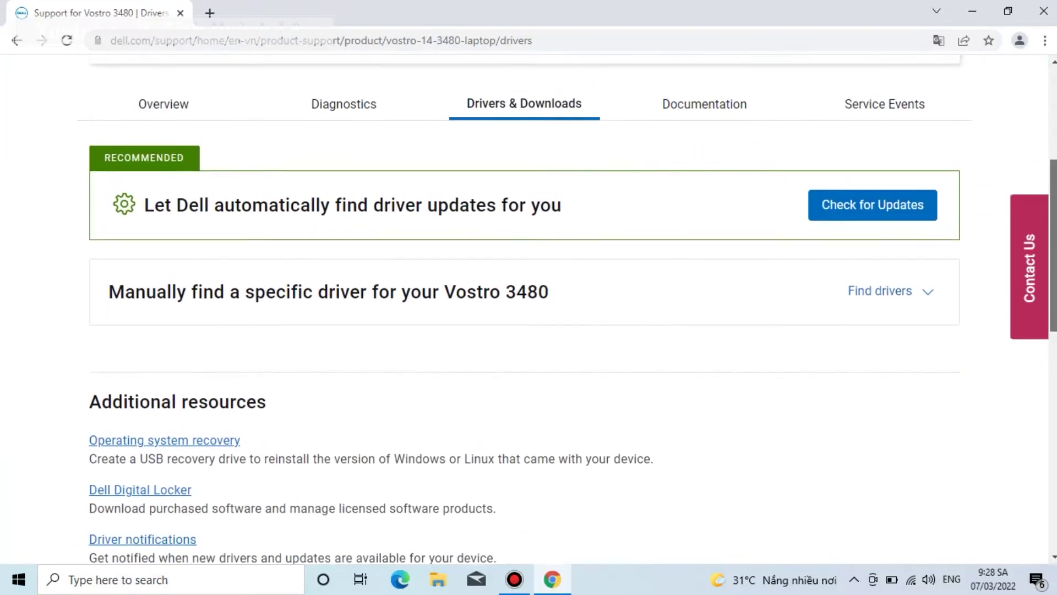
{"action": "left_click", "coordinate": [865, 292]}
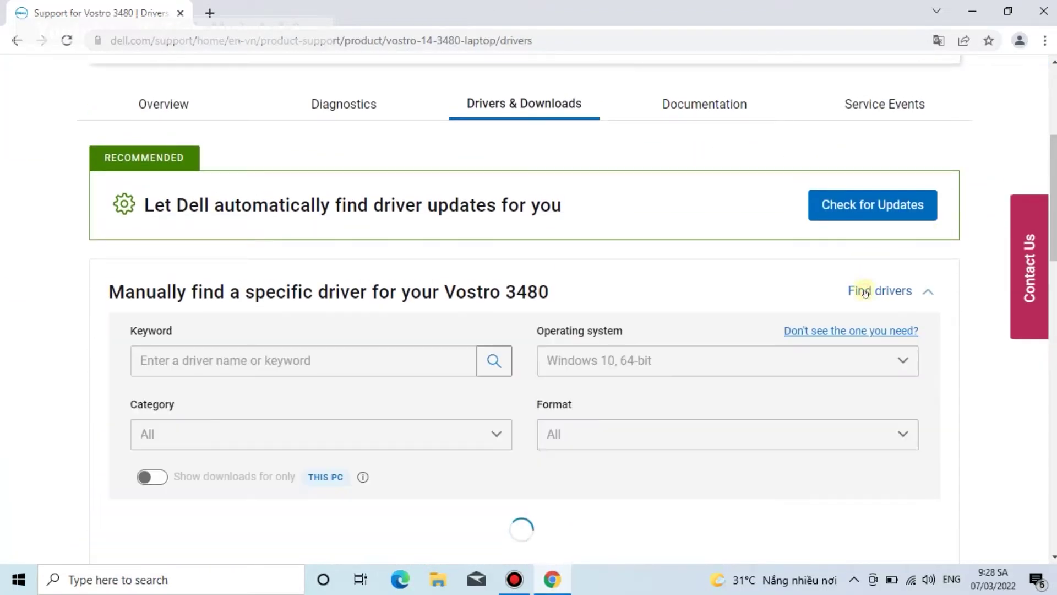
{"action": "scroll", "coordinate": [529, 309], "scroll_direction": "down", "scroll_amount": 5}
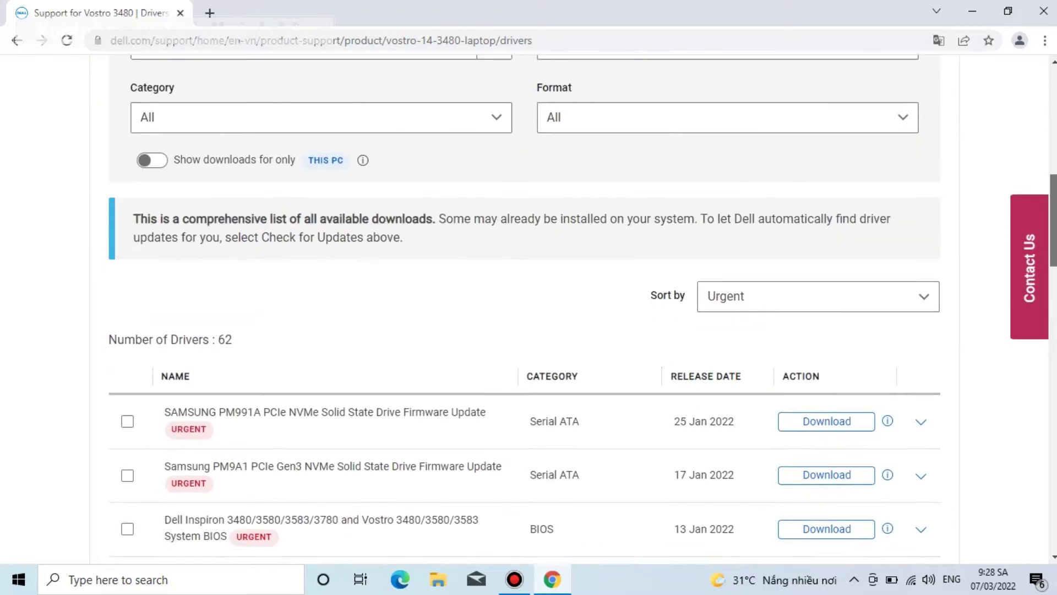
{"action": "scroll", "coordinate": [529, 308], "scroll_direction": "up", "scroll_amount": 6}
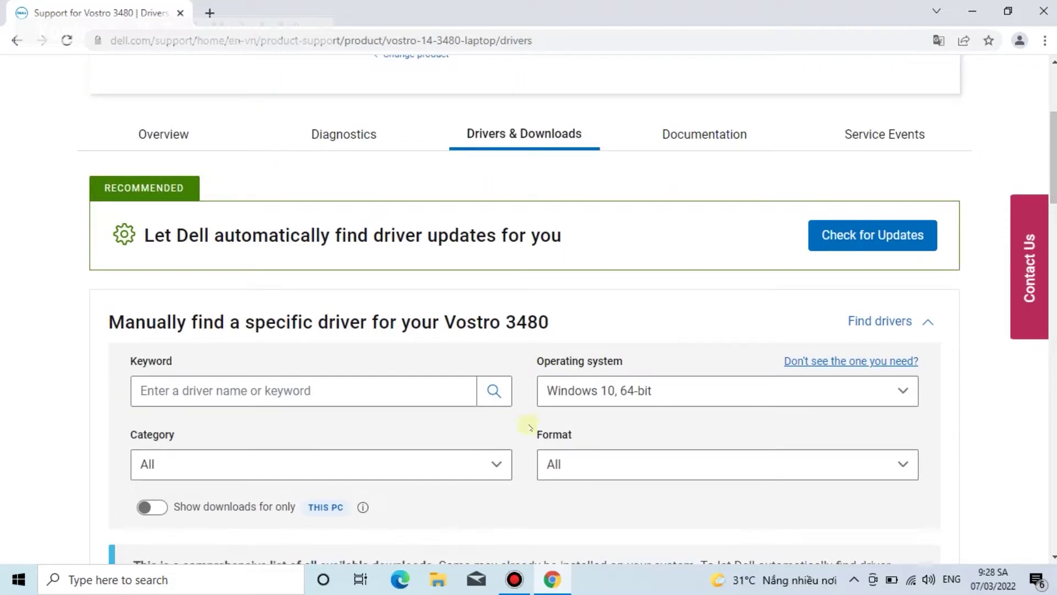
{"action": "left_click", "coordinate": [419, 469]}
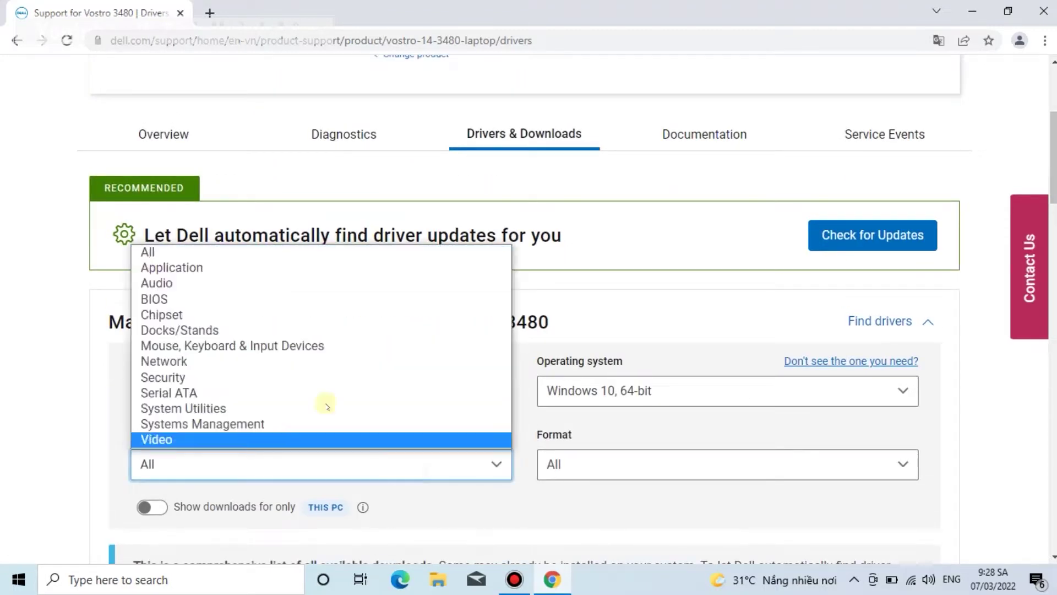
{"action": "left_click", "coordinate": [198, 441]}
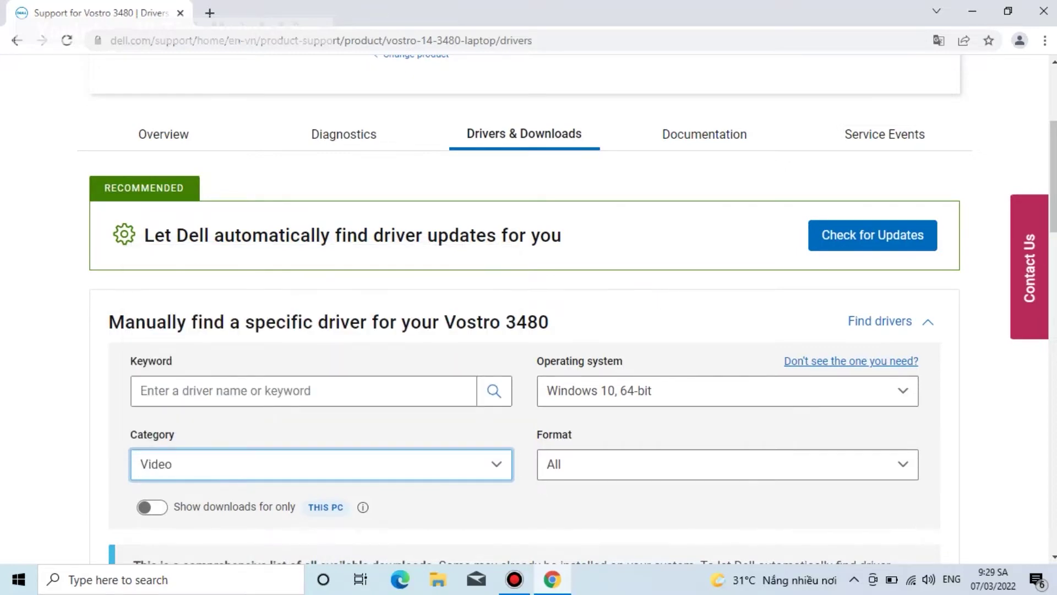
Download the AMD Radeon 520 and 610 Graphics Driver from the filtered driver list.
{"action": "scroll", "coordinate": [666, 302], "scroll_direction": "down", "scroll_amount": 3}
{"action": "scroll", "coordinate": [666, 302], "scroll_direction": "down", "scroll_amount": 5}
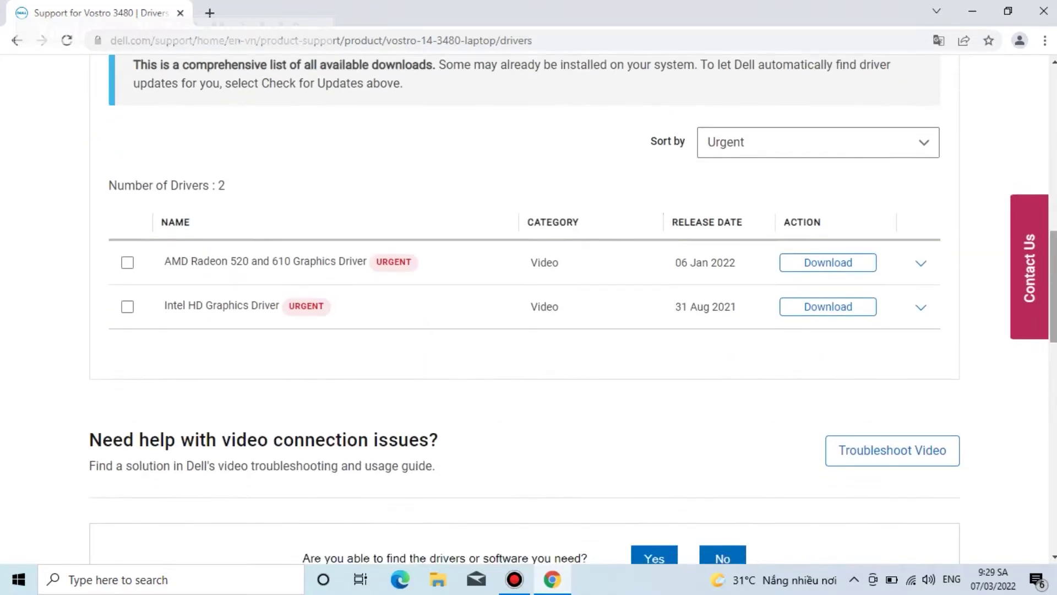
{"action": "right_click", "coordinate": [855, 262]}
{"action": "left_click", "coordinate": [880, 271]}
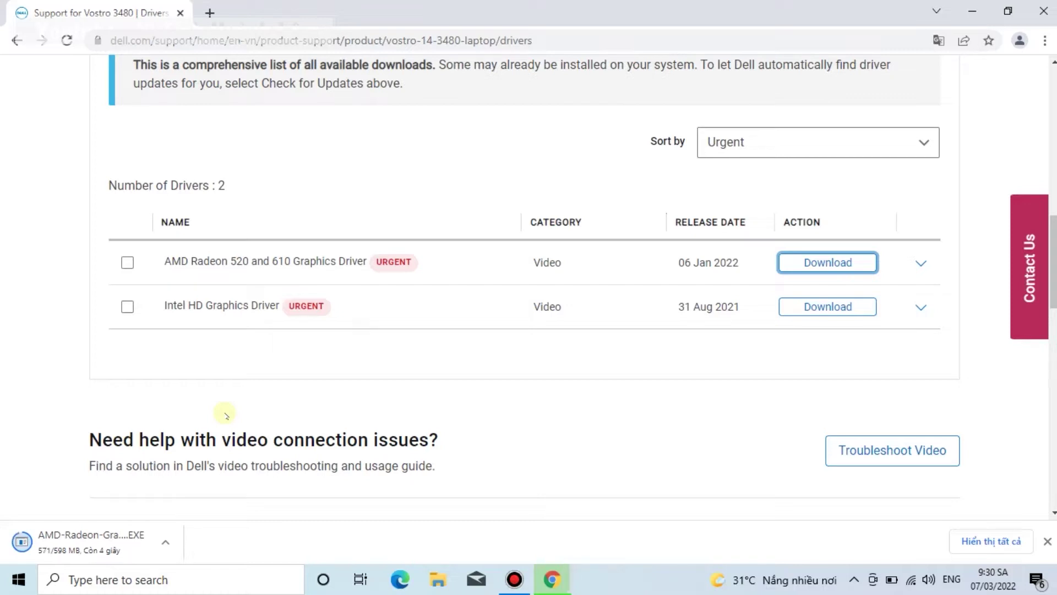
Run the downloaded AMD Radeon driver package, choose to install it, and minimize the browser.
{"action": "left_click", "coordinate": [71, 543]}
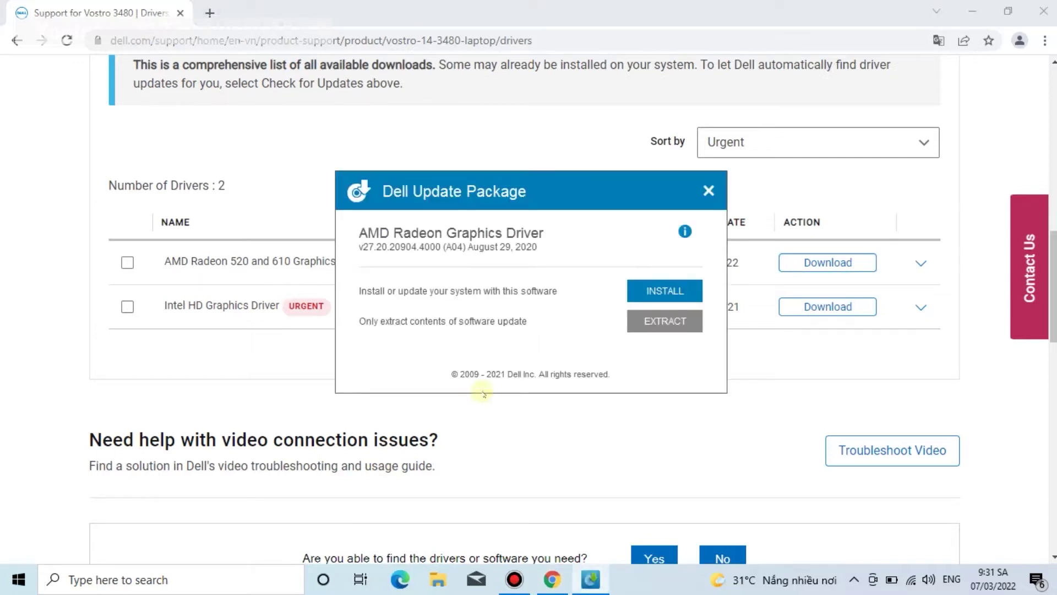
{"action": "left_click", "coordinate": [644, 292]}
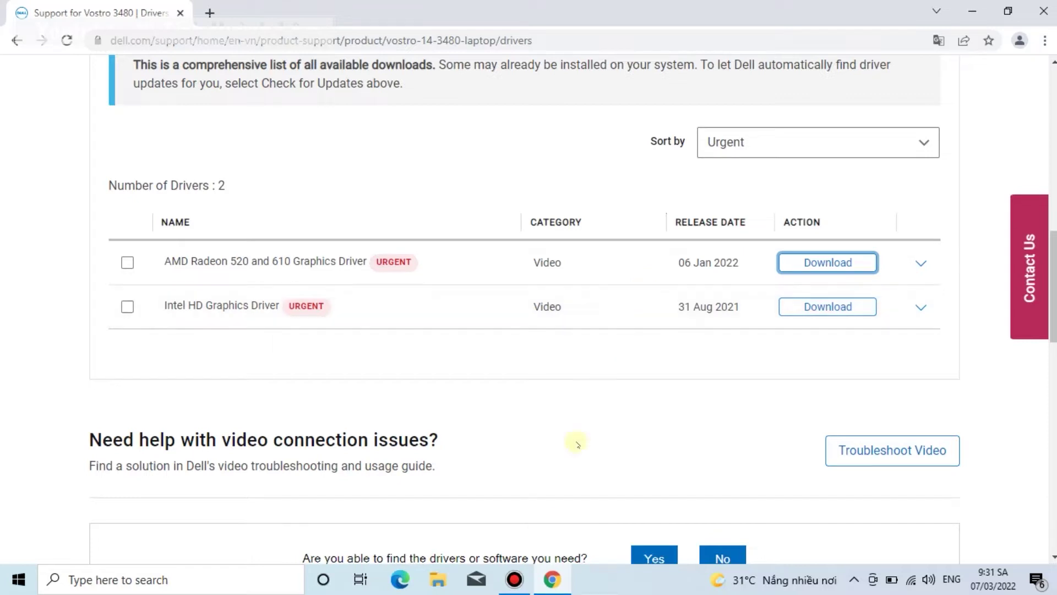
{"action": "left_click", "coordinate": [513, 584]}
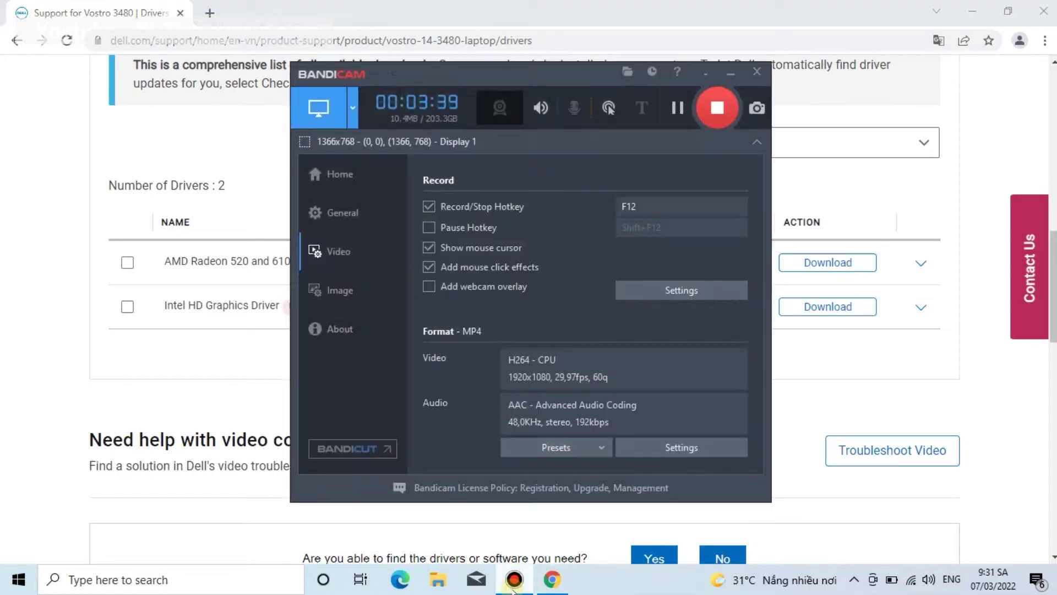
{"action": "left_click", "coordinate": [512, 587]}
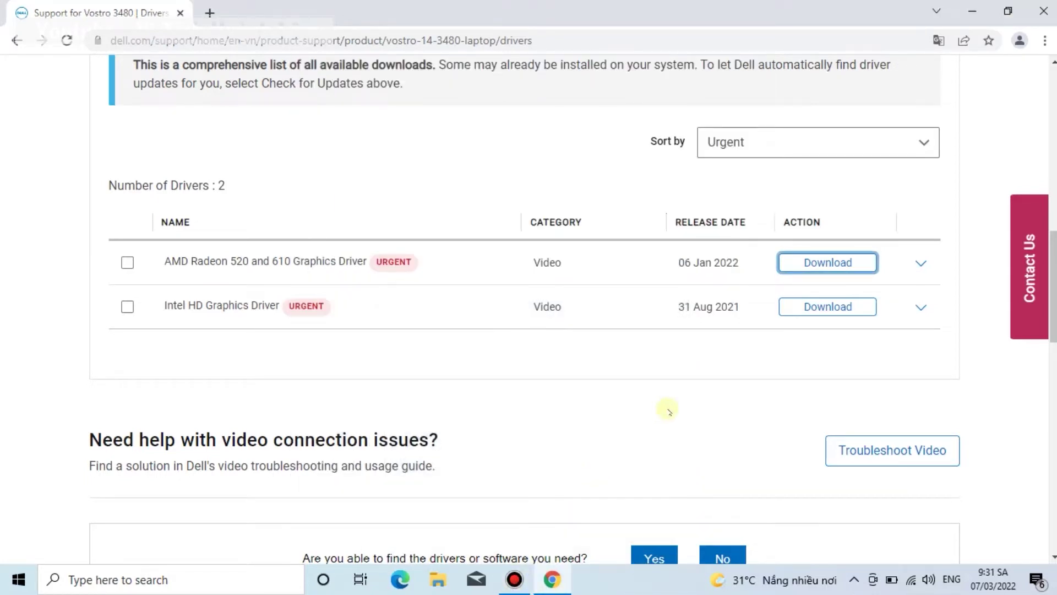
{"action": "left_click", "coordinate": [973, 11]}
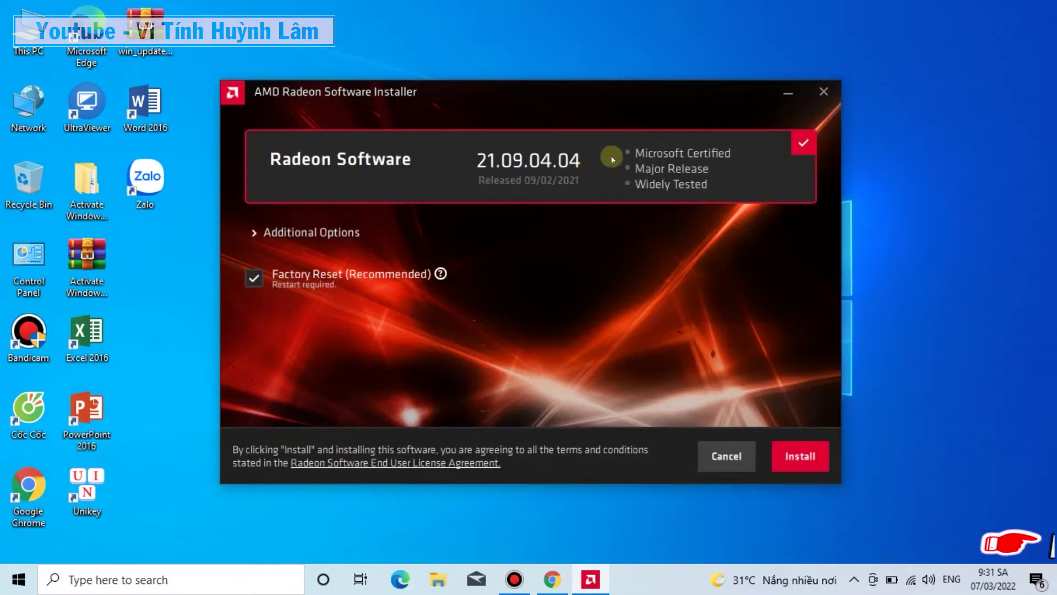
Start installing Radeon Software 21.09.04.04 with Factory Reset enabled and restart the computer to continue the installation.
{"action": "left_click", "coordinate": [791, 459]}
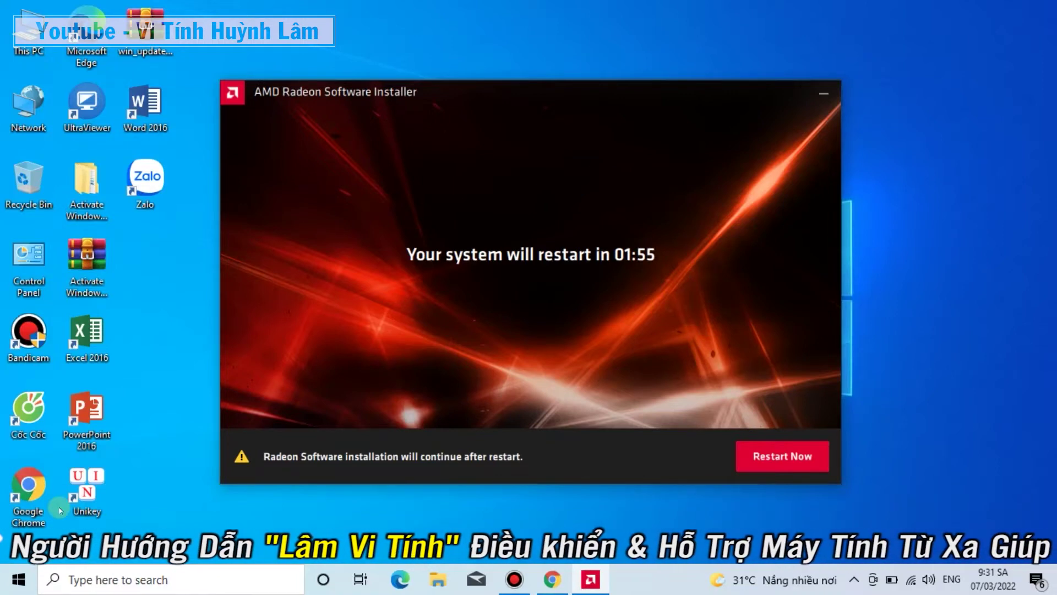
{"action": "left_click", "coordinate": [2, 589]}
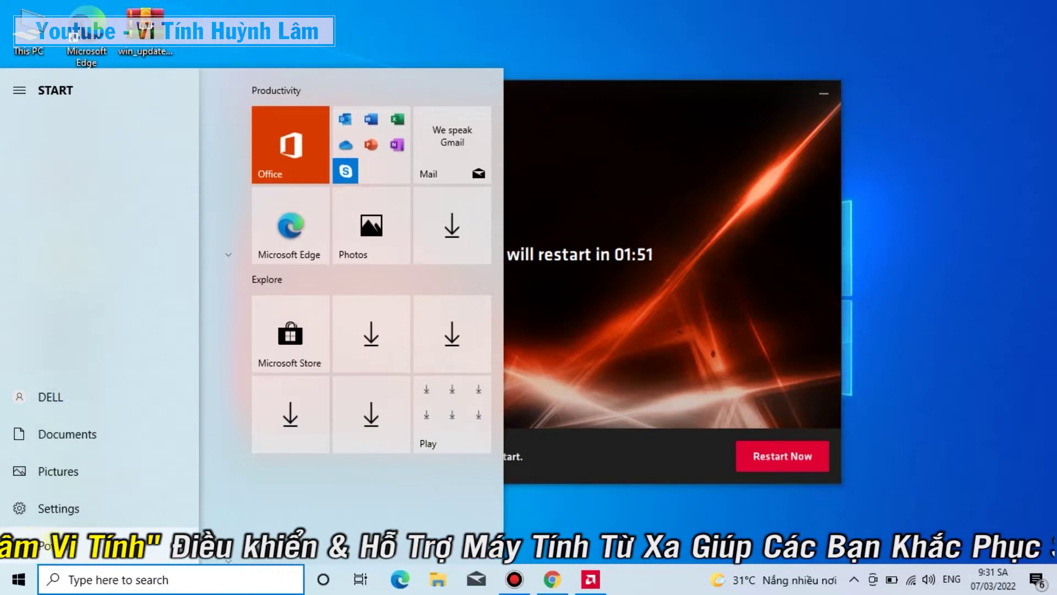
{"action": "left_click", "coordinate": [51, 541]}
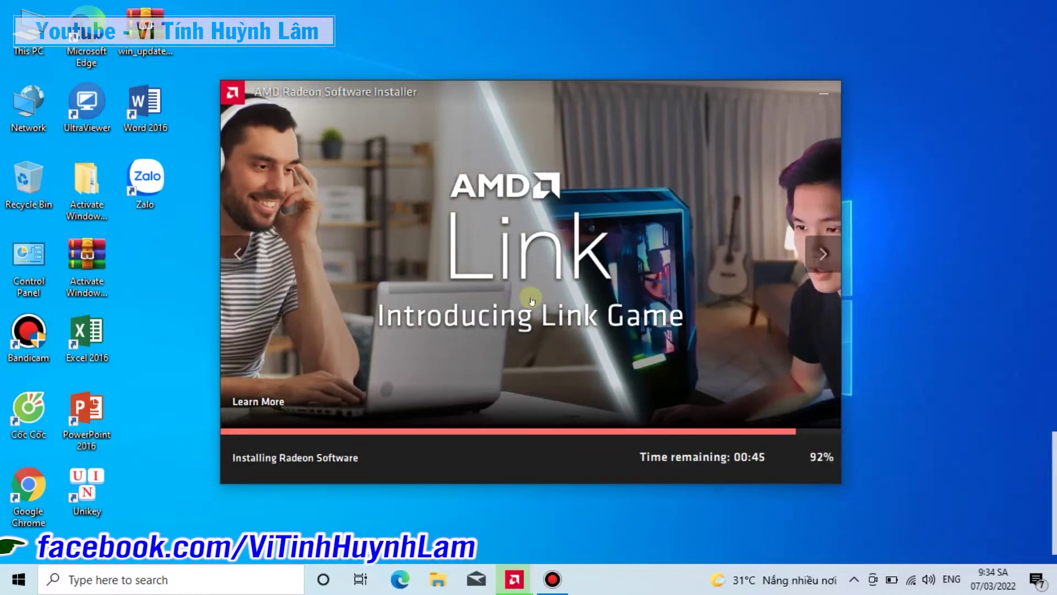
{"action": "right_click", "coordinate": [914, 133]}
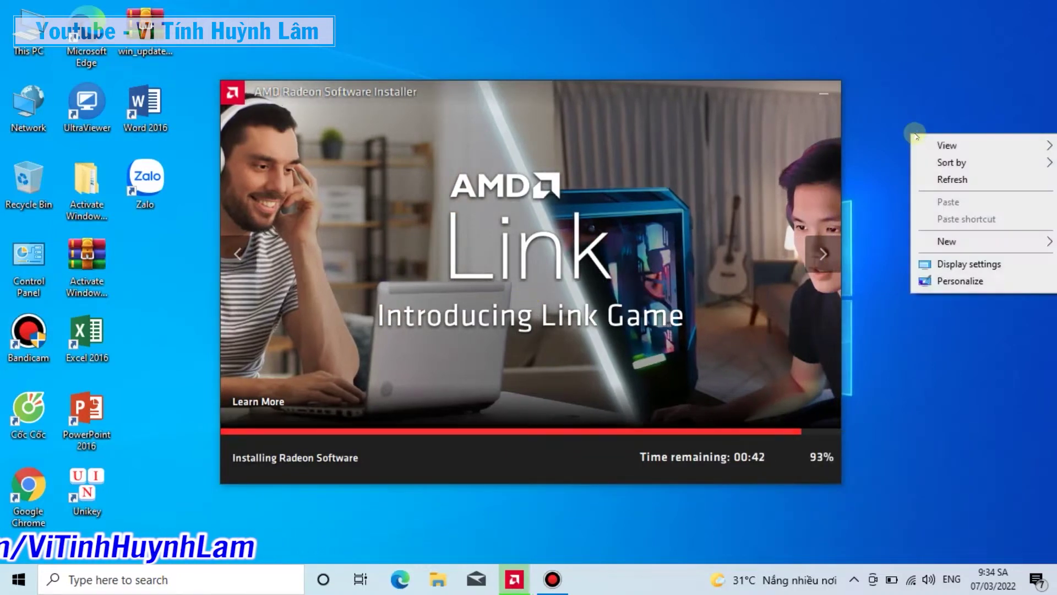
{"action": "left_click", "coordinate": [938, 180]}
{"action": "right_click", "coordinate": [885, 129]}
{"action": "left_click", "coordinate": [914, 174]}
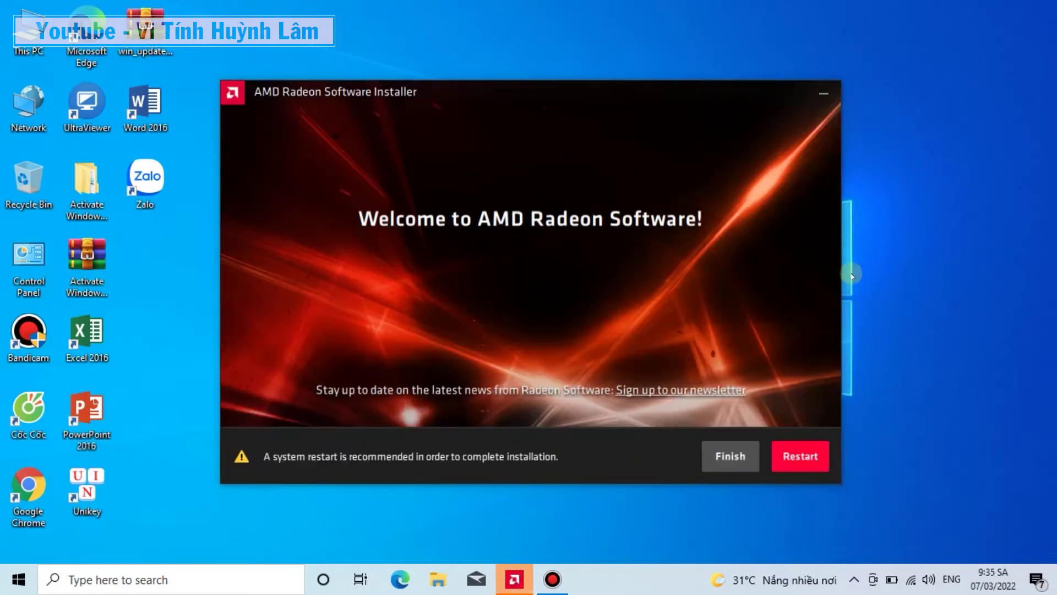
Finish the Radeon Software installer without restarting, try to open AMD Radeon Software from the desktop, and dismiss the message.
{"action": "left_click", "coordinate": [729, 455]}
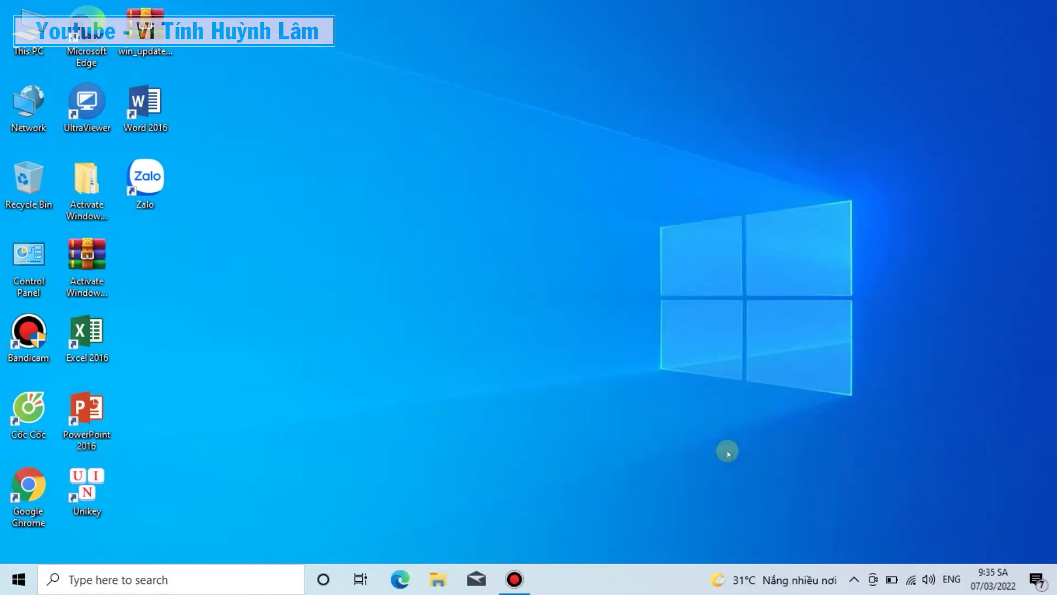
{"action": "right_click", "coordinate": [640, 277]}
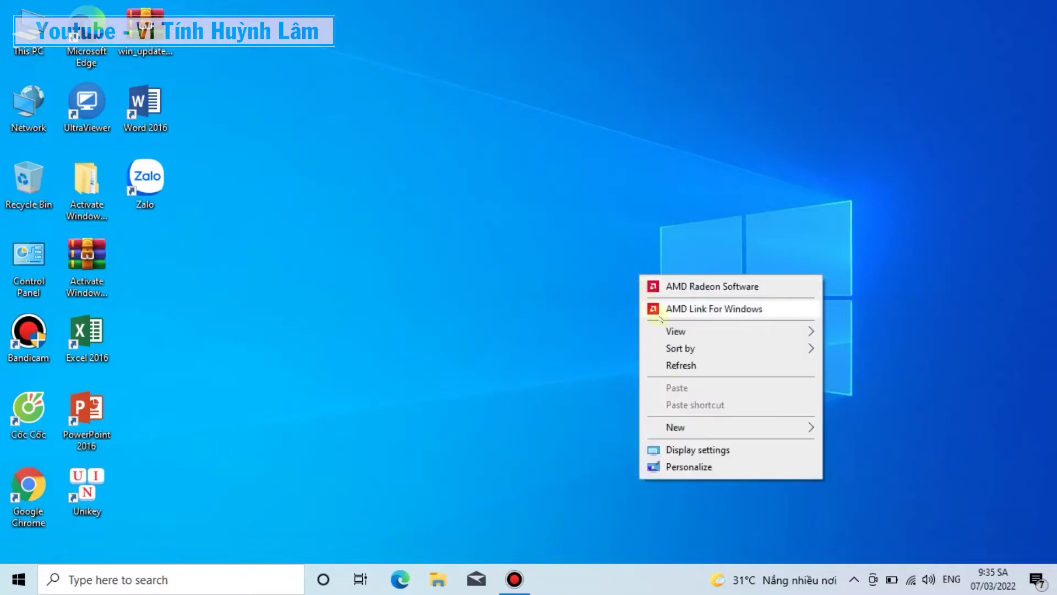
{"action": "left_click", "coordinate": [679, 366]}
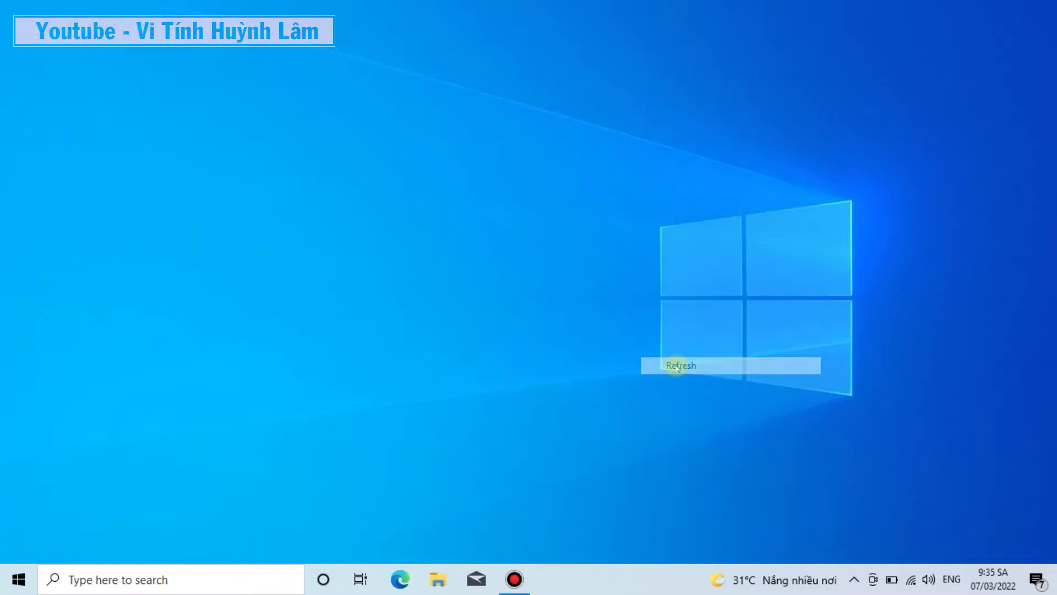
{"action": "right_click", "coordinate": [571, 172]}
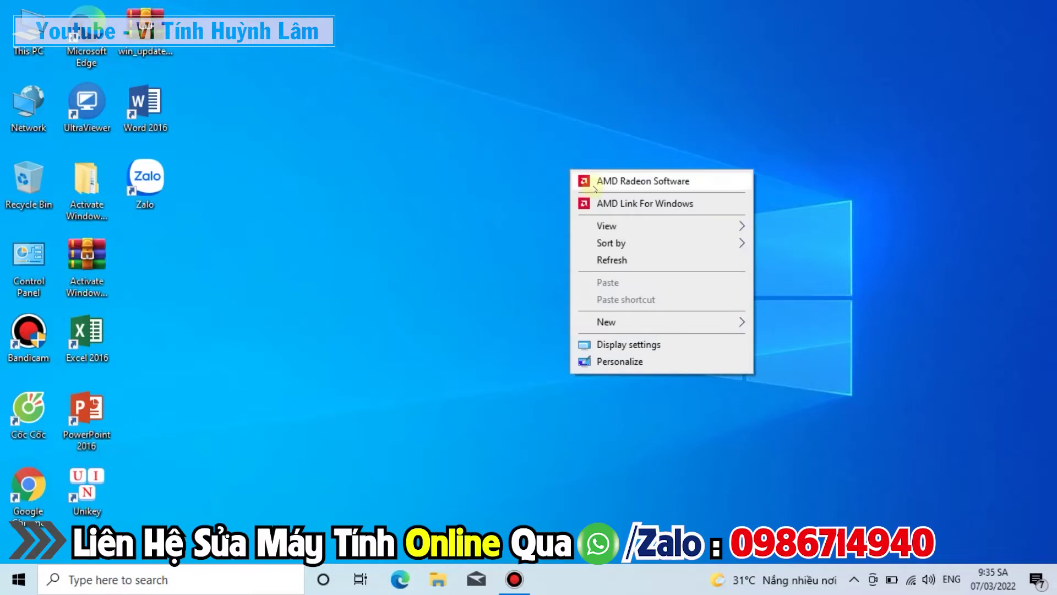
{"action": "left_click", "coordinate": [595, 182]}
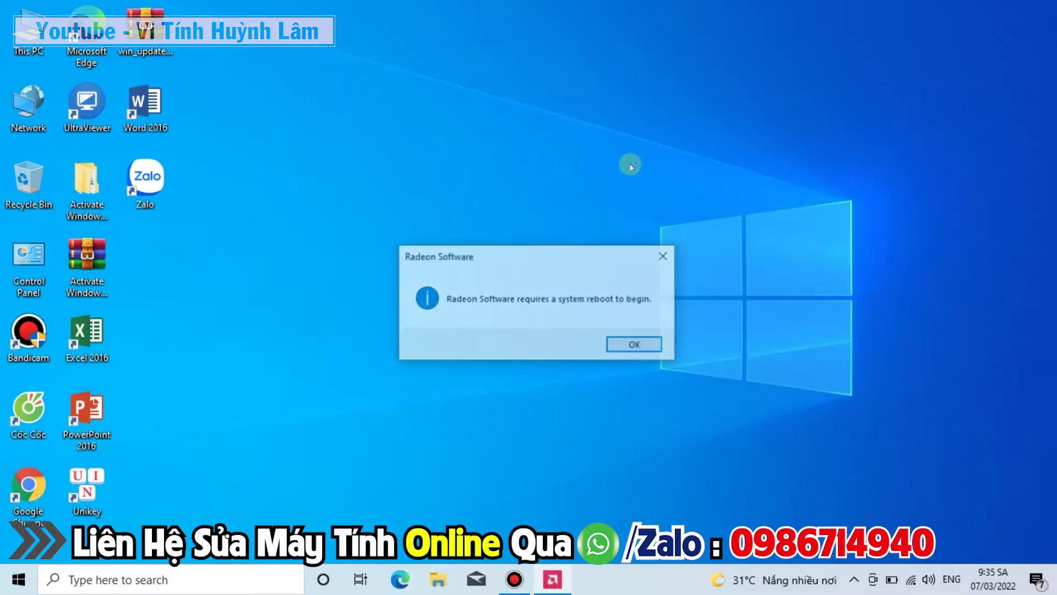
{"action": "left_click", "coordinate": [633, 345]}
Open AMD Link For Windows from the desktop, accept its End-User License Agreement, and close the application.
{"action": "right_click", "coordinate": [631, 234]}
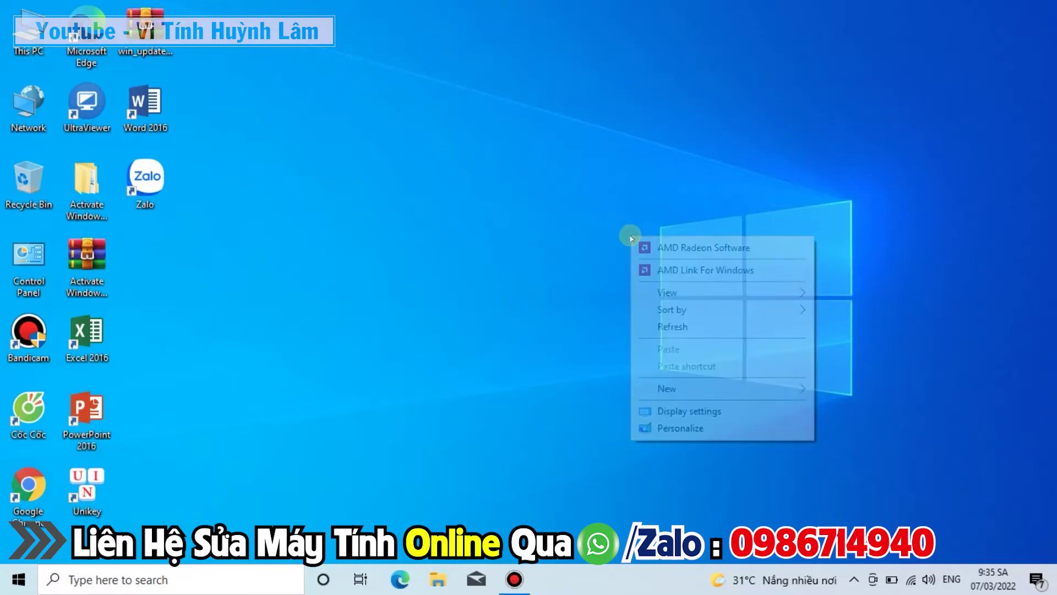
{"action": "left_click", "coordinate": [659, 269]}
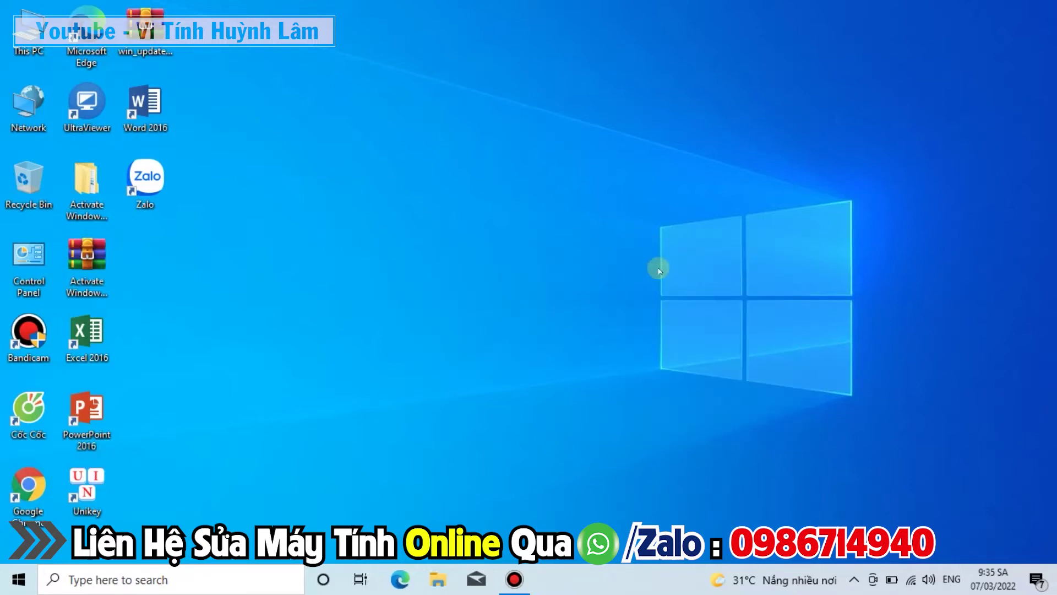
{"action": "right_click", "coordinate": [682, 180]}
{"action": "mouse_move", "coordinate": [718, 258]}
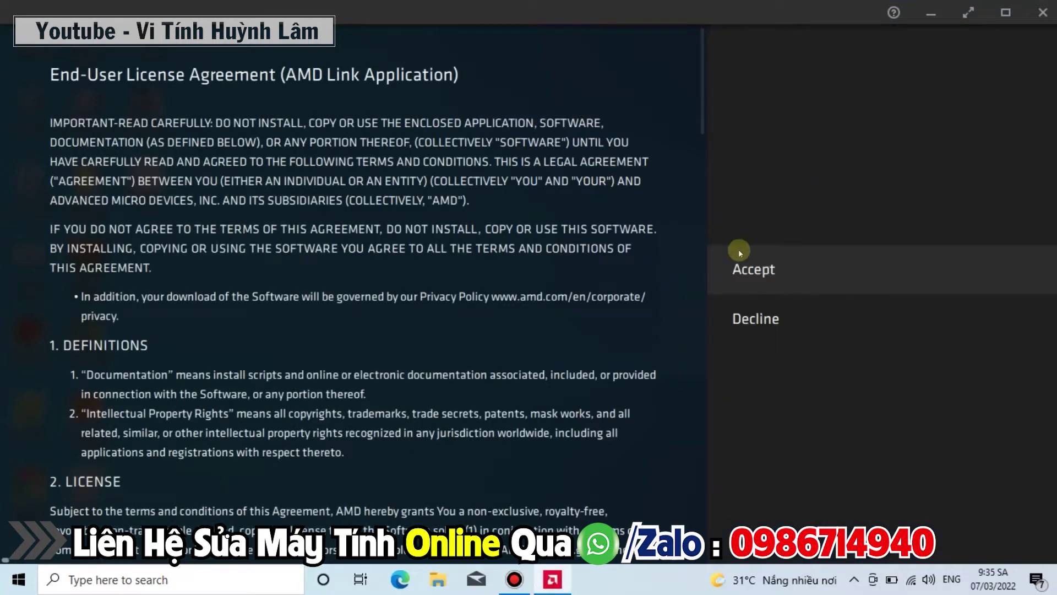
{"action": "left_click", "coordinate": [743, 267]}
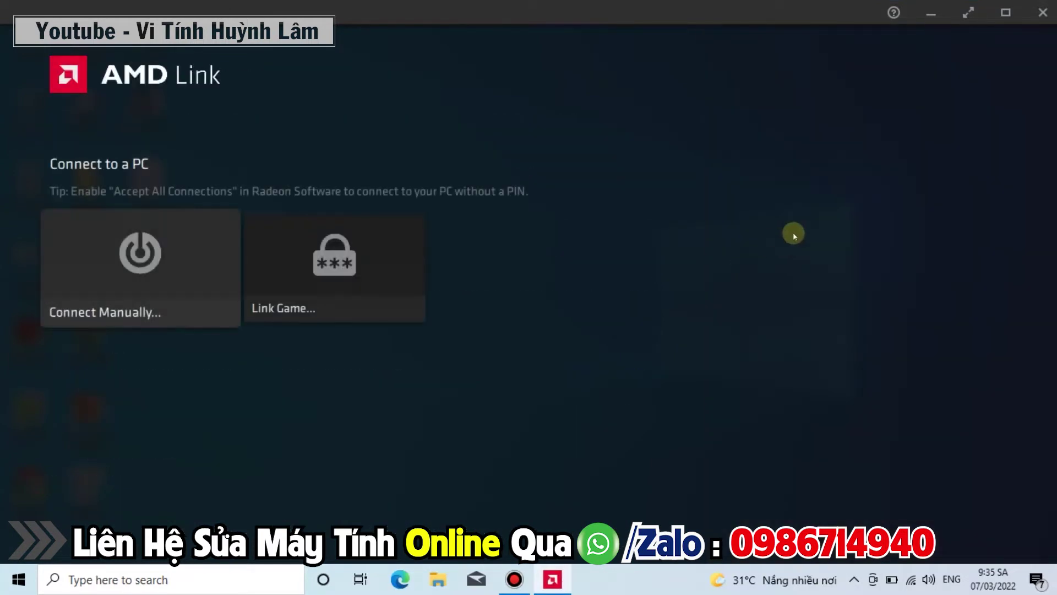
{"action": "left_click", "coordinate": [1042, 14]}
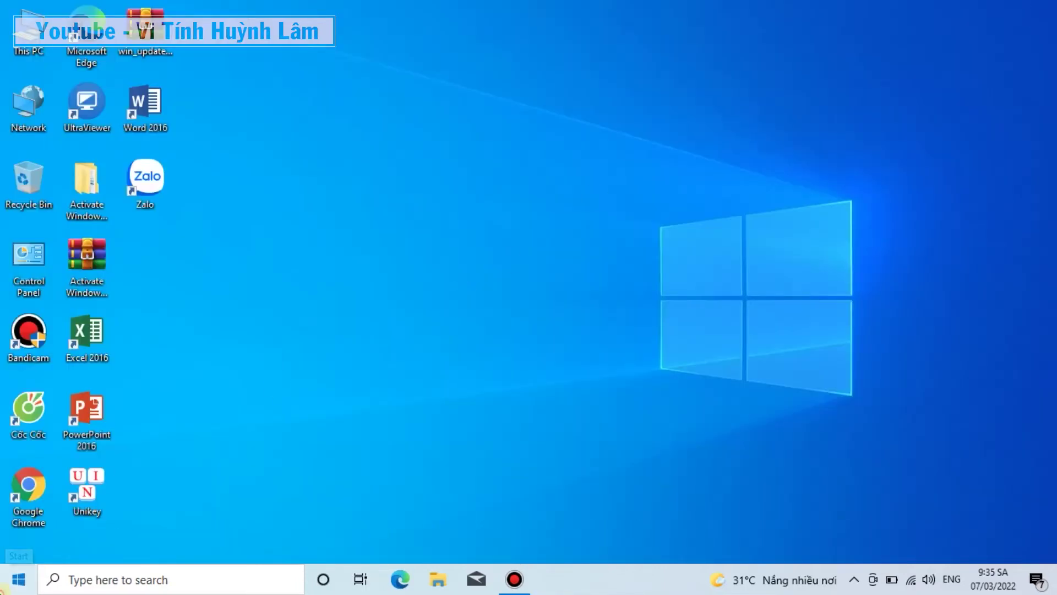
Restart the computer to complete the Radeon Software installation.
{"action": "left_click", "coordinate": [18, 578]}
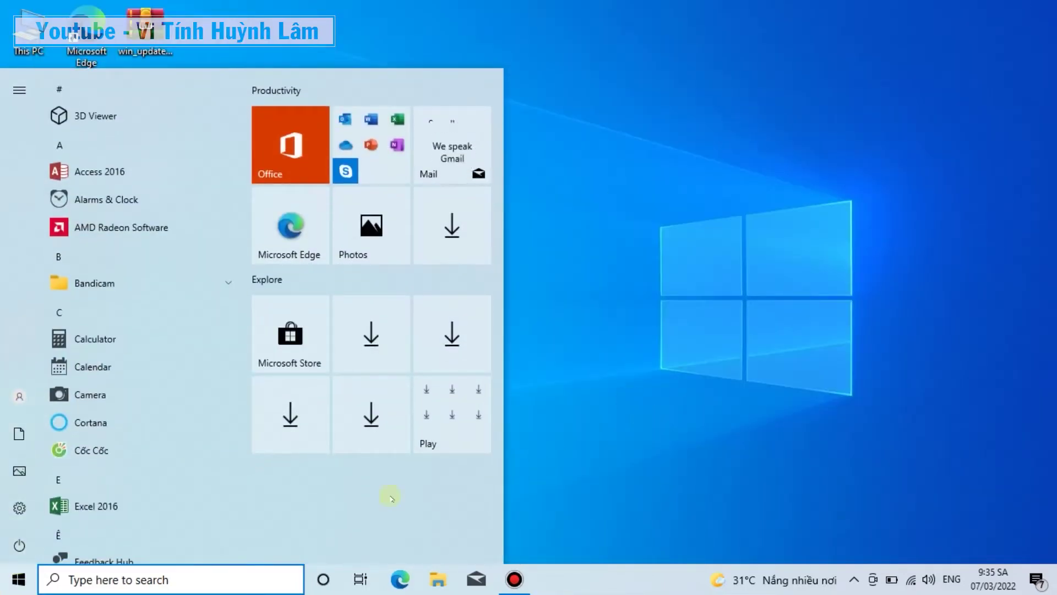
{"action": "mouse_move", "coordinate": [10, 545]}
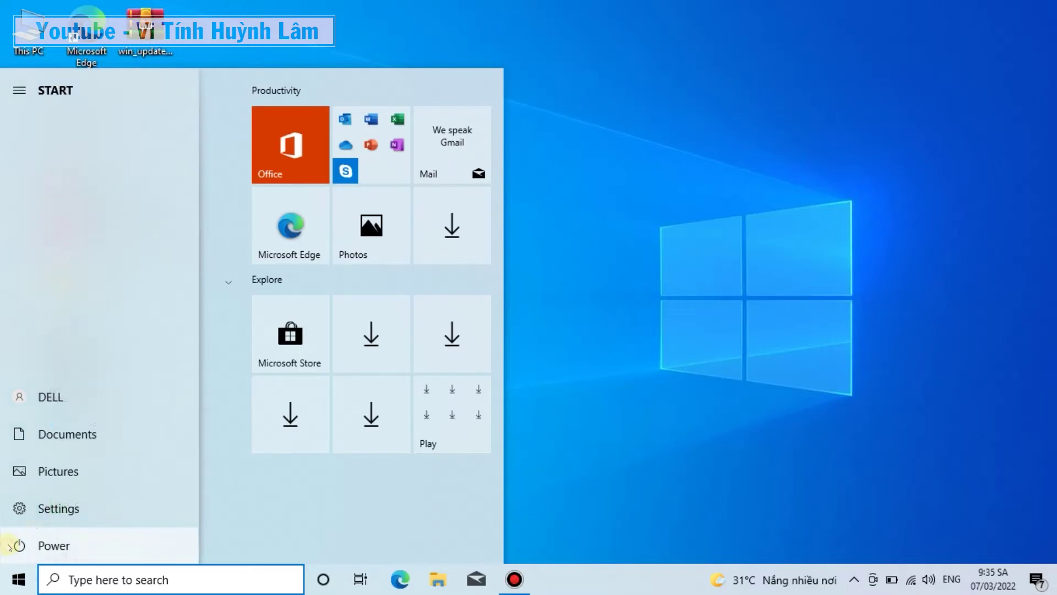
{"action": "left_click", "coordinate": [59, 542]}
{"action": "left_click", "coordinate": [99, 505]}
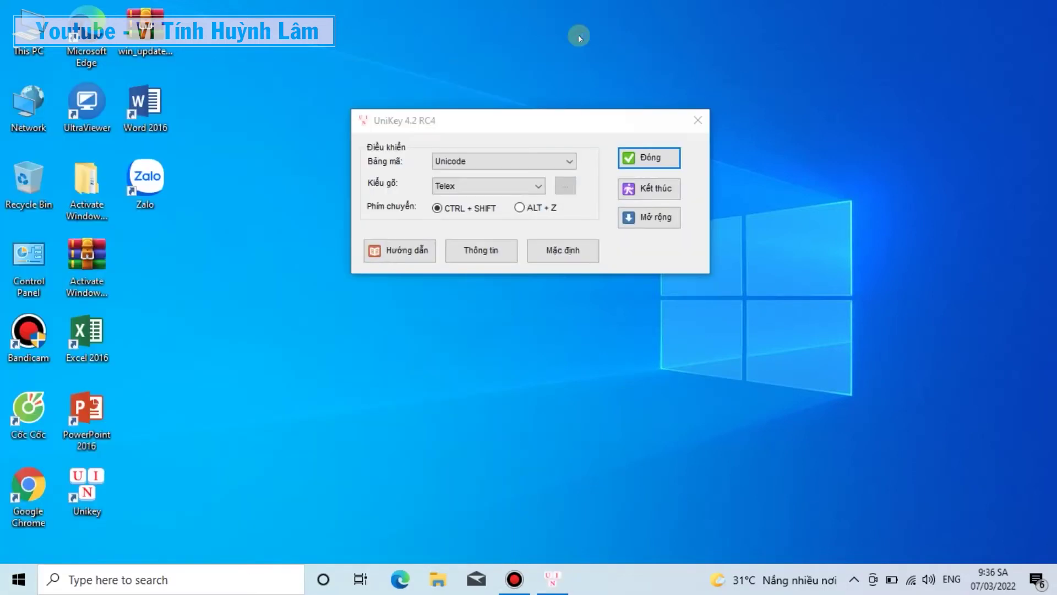
Close the UniKey and Zalo startup windows without signing in to Zalo.
{"action": "left_click", "coordinate": [646, 158]}
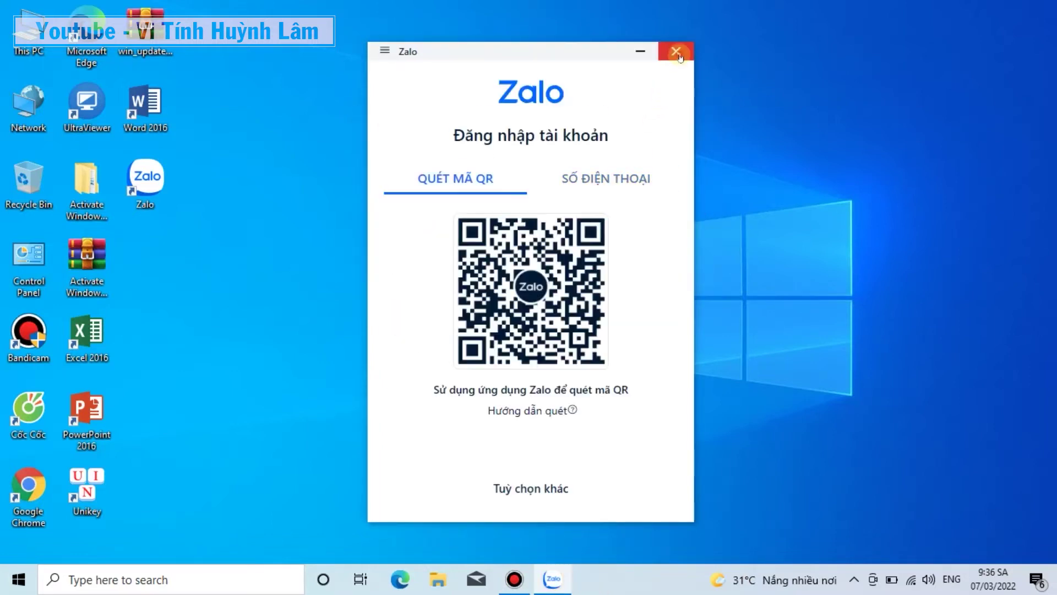
{"action": "left_click", "coordinate": [681, 57]}
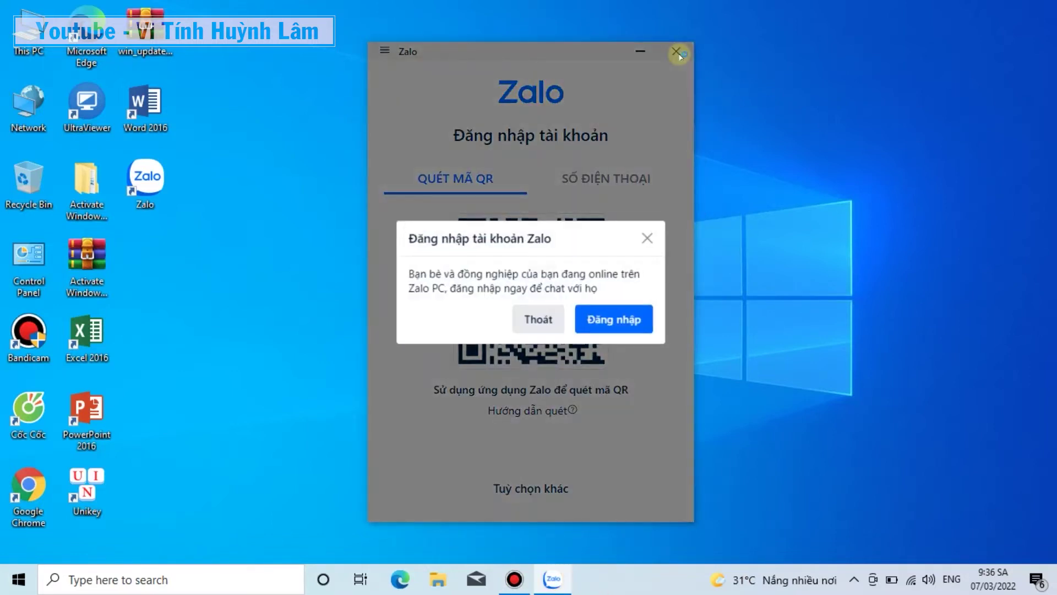
{"action": "left_click", "coordinate": [659, 233]}
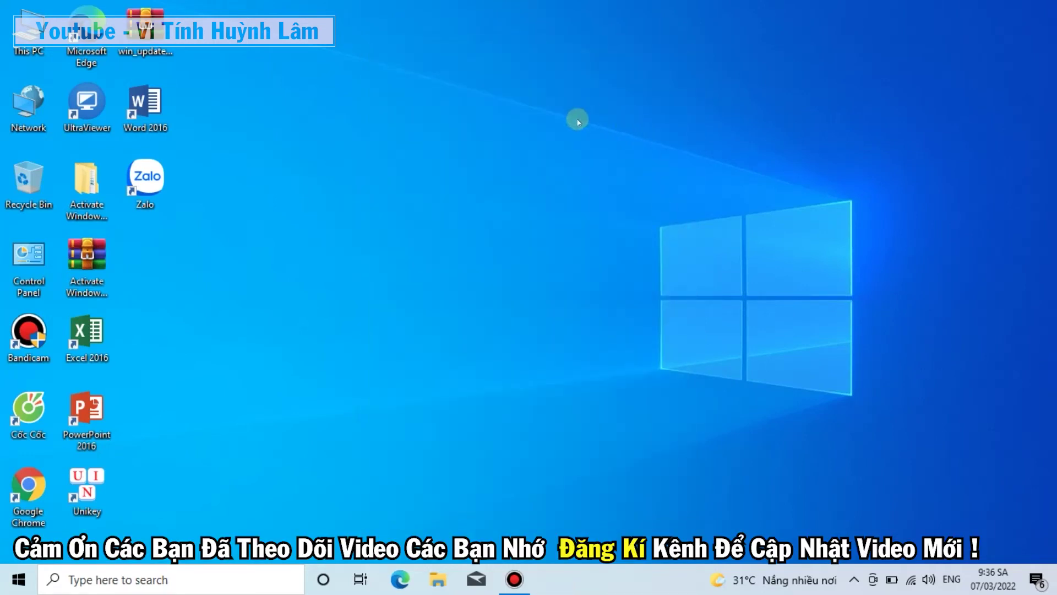
Open AMD Radeon Software, skip the Quick Setup, view the Gaming page and the Performance metrics, and close it.
{"action": "right_click", "coordinate": [578, 121]}
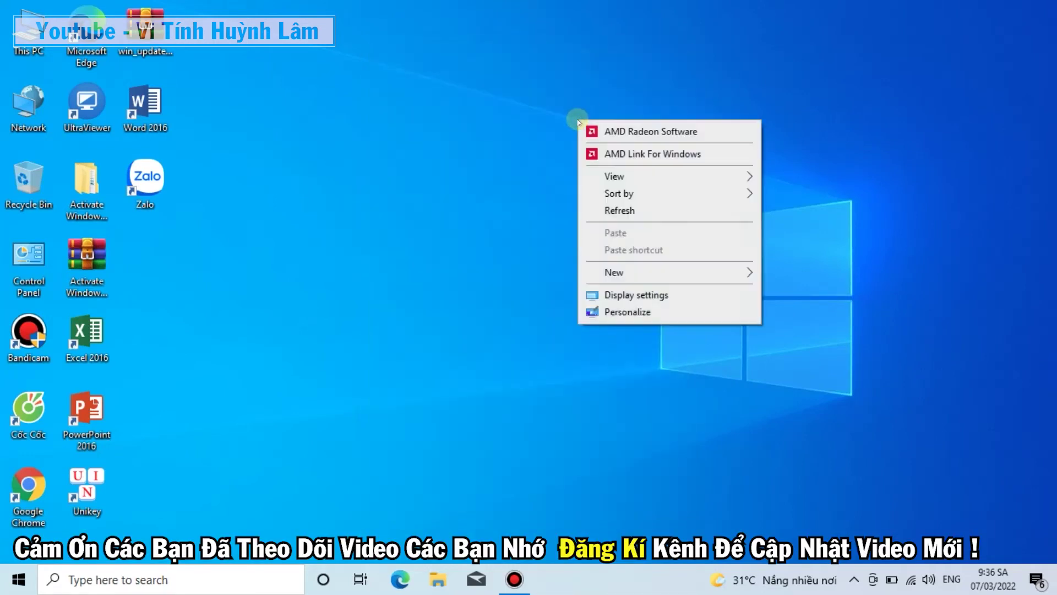
{"action": "left_click", "coordinate": [625, 134]}
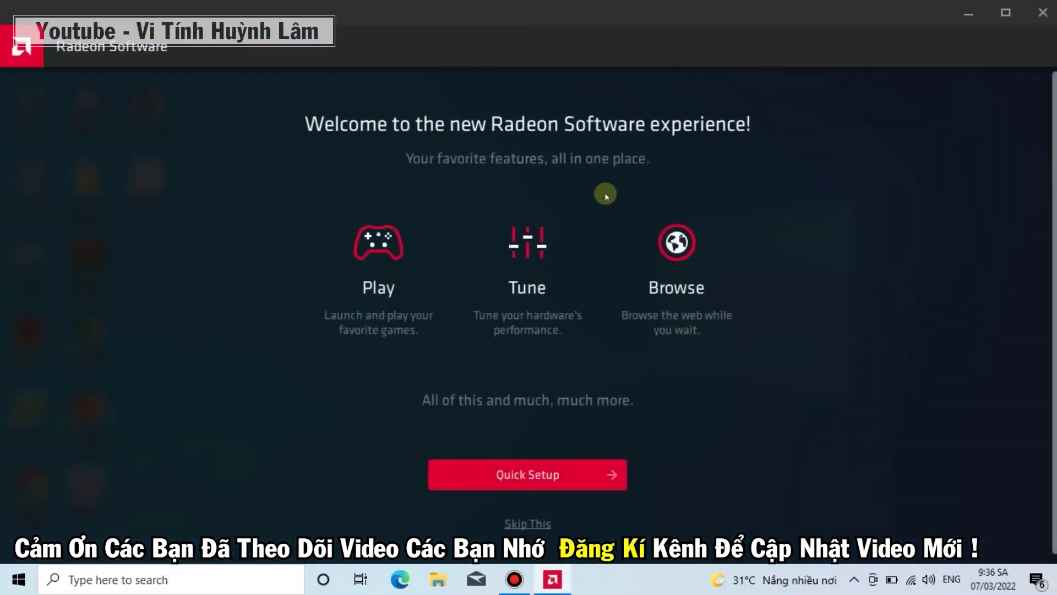
{"action": "left_click", "coordinate": [526, 523]}
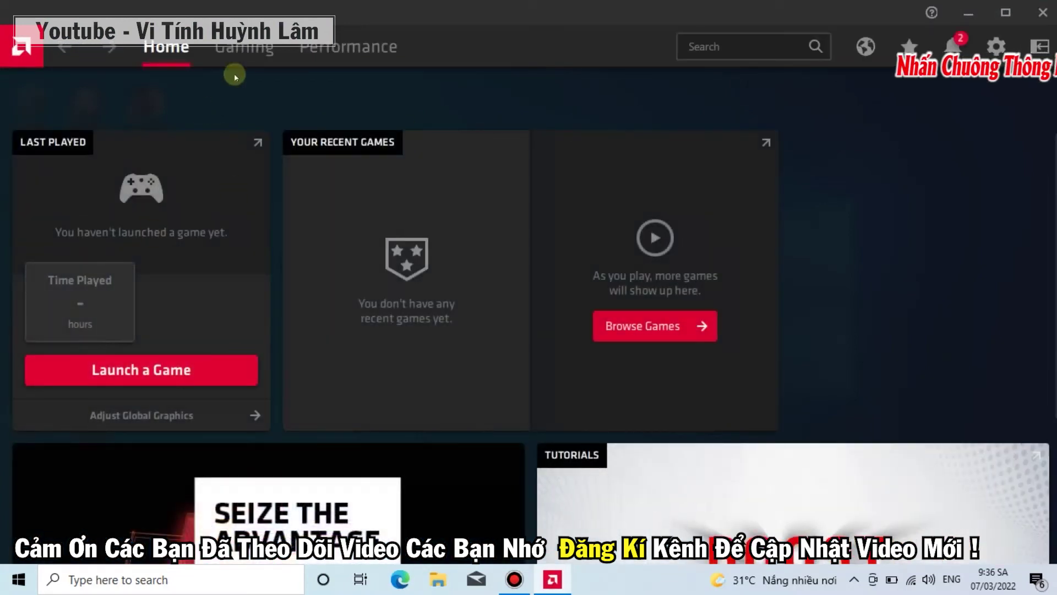
{"action": "left_click", "coordinate": [245, 48]}
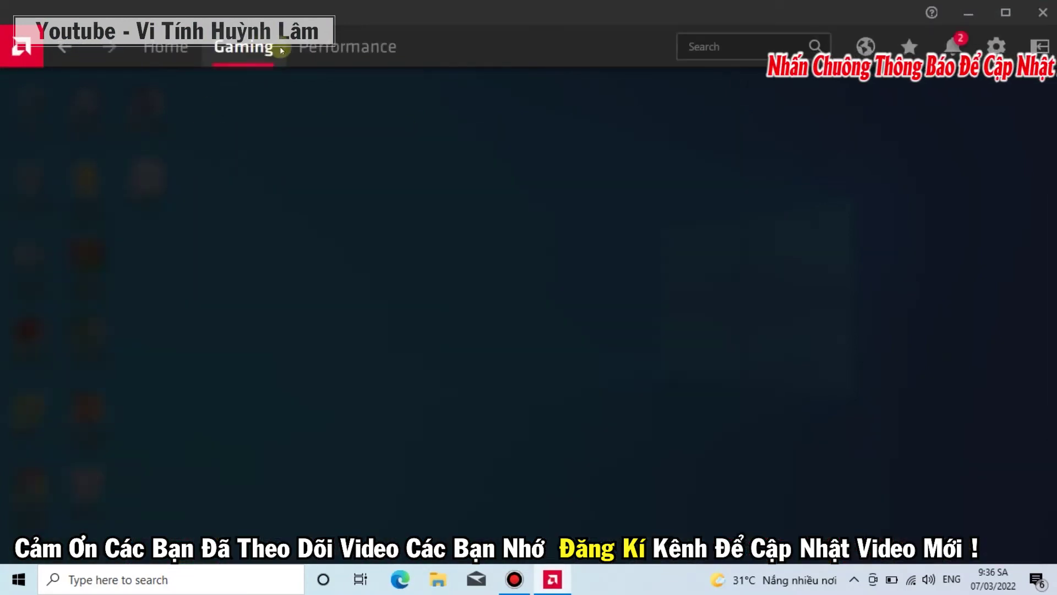
{"action": "left_click", "coordinate": [349, 47]}
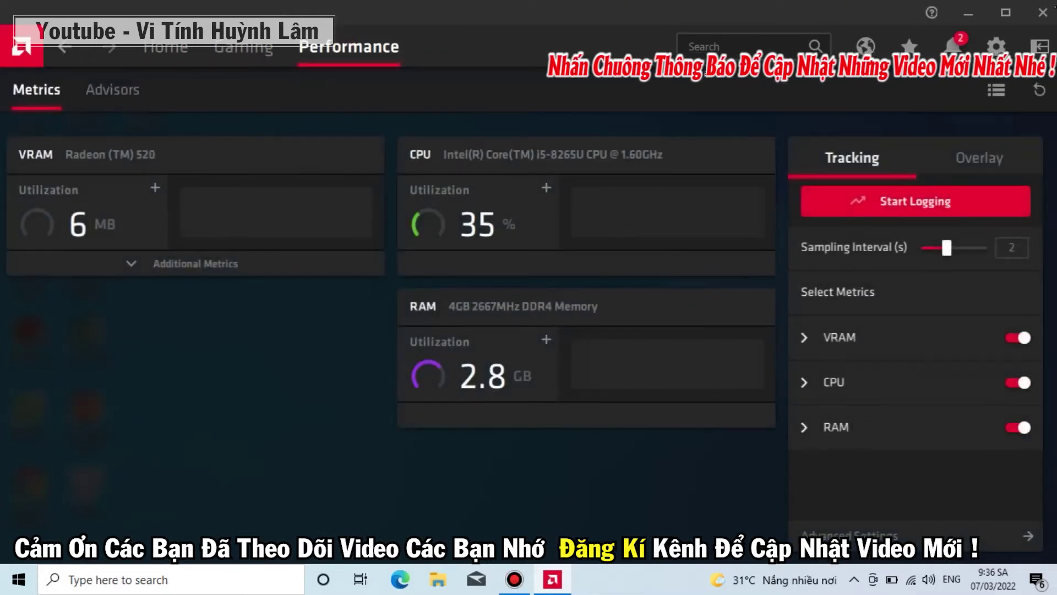
{"action": "left_click", "coordinate": [1043, 14]}
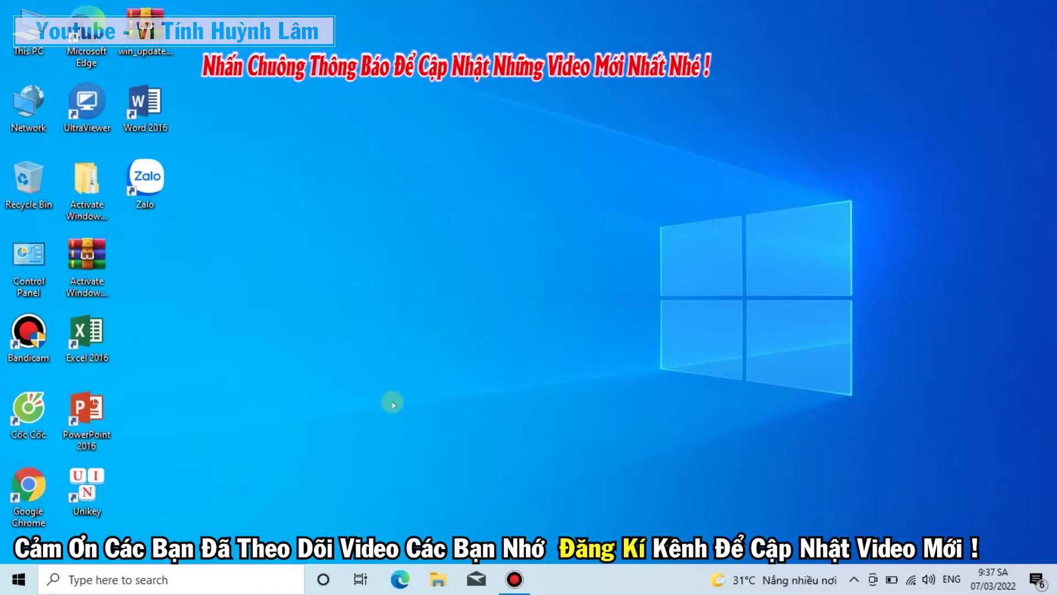
Reopen AMD Radeon Software from the desktop, check its Performance and Gaming pages again, and close it.
{"action": "right_click", "coordinate": [364, 203]}
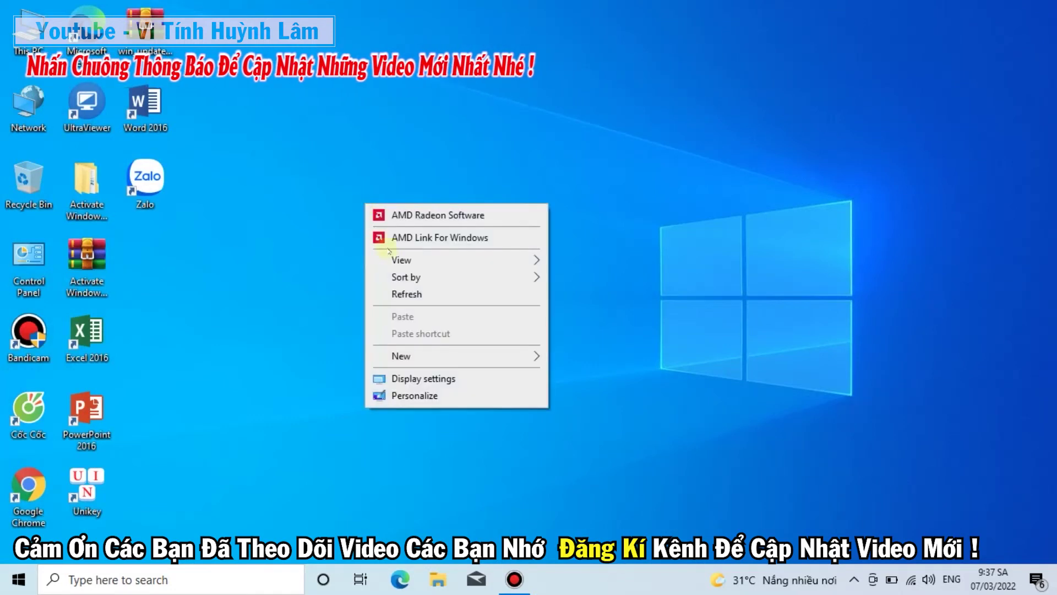
{"action": "left_click", "coordinate": [461, 215]}
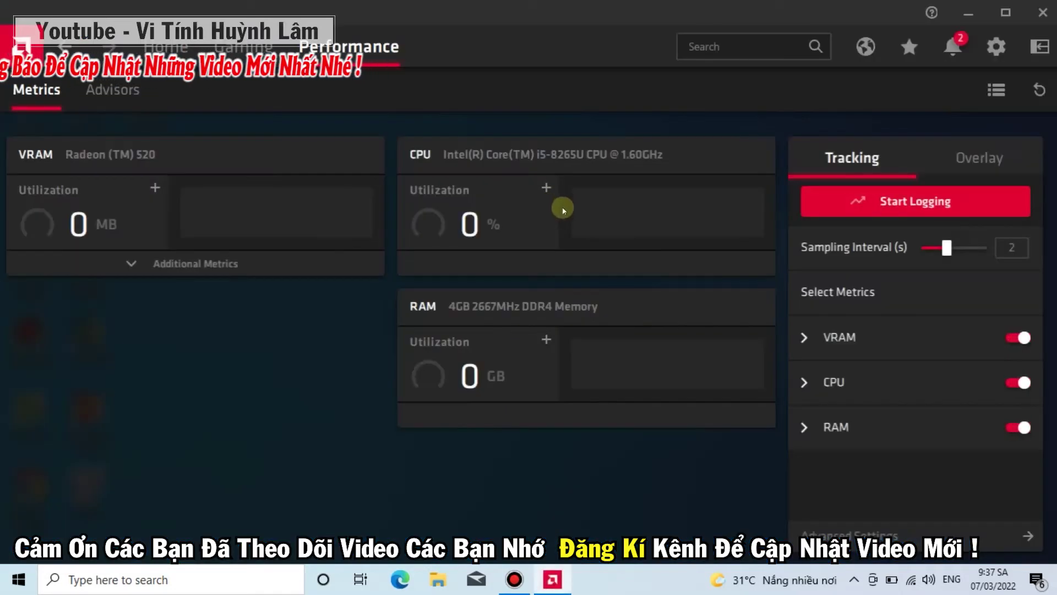
{"action": "left_click", "coordinate": [243, 47]}
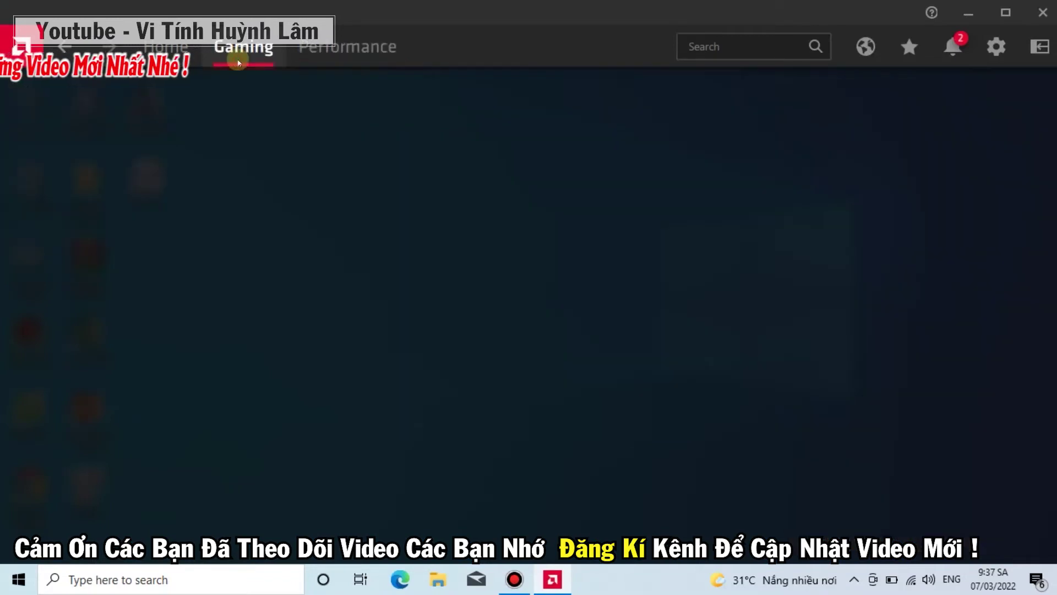
{"action": "left_click", "coordinate": [1042, 12]}
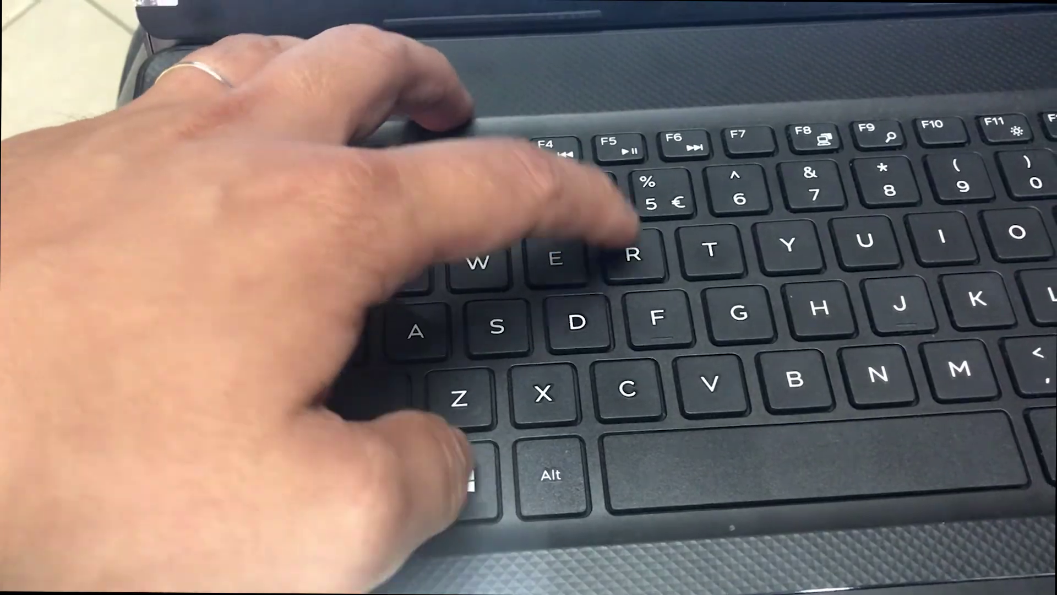
Run dxdiag to examine the system information, and close the DirectX Diagnostic Tool.
{"action": "key", "text": "super+r"}
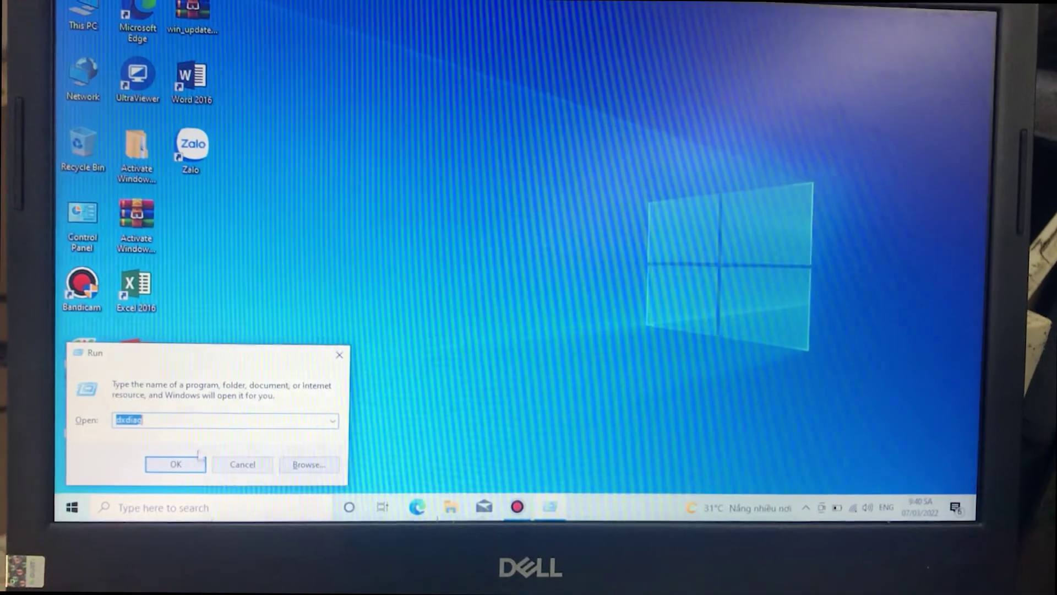
{"action": "left_click", "coordinate": [207, 484]}
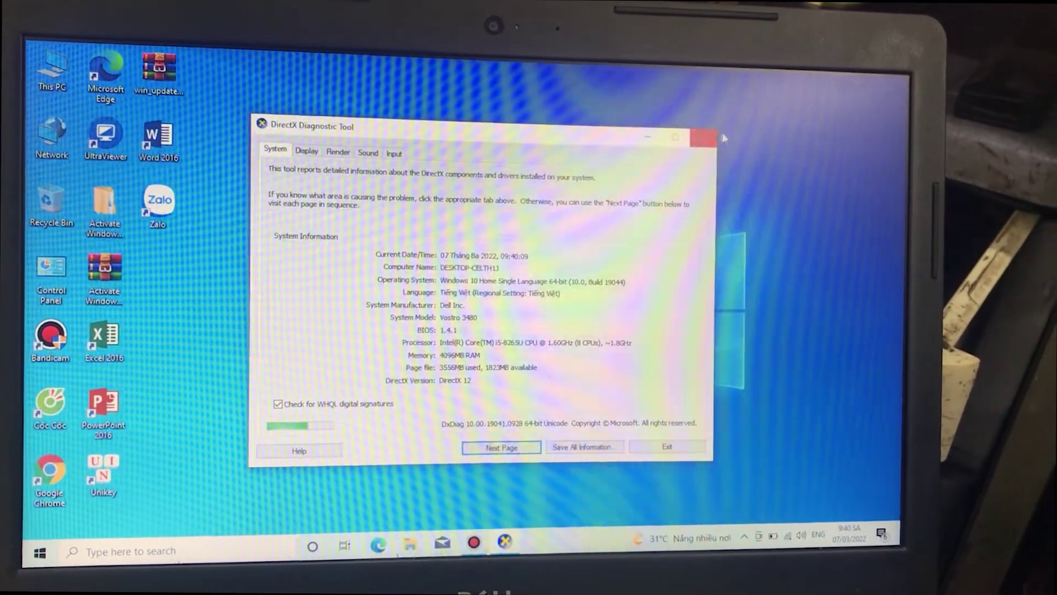
{"action": "left_click", "coordinate": [712, 138]}
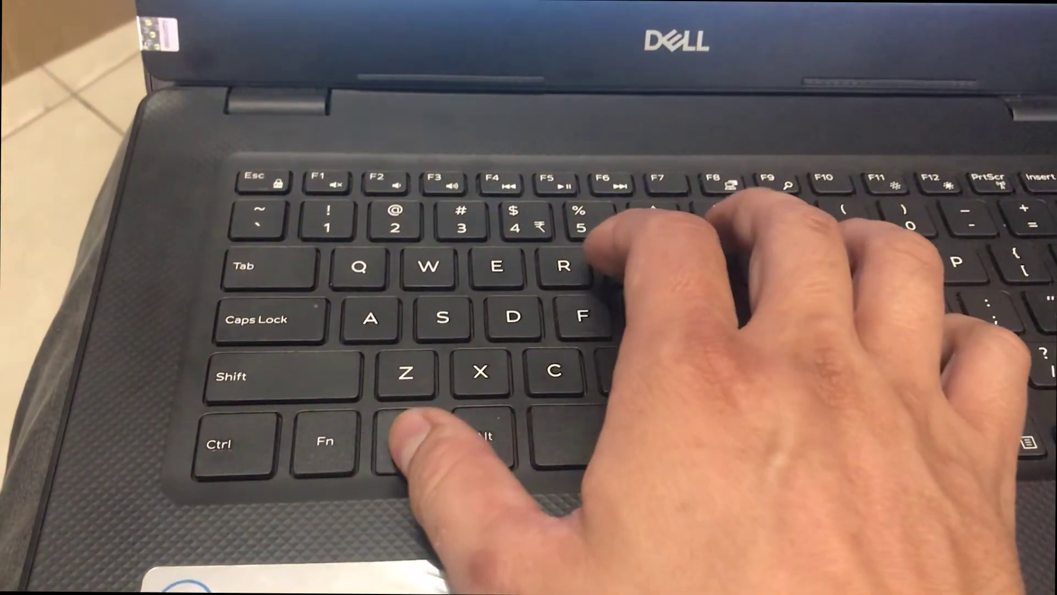
Open System Configuration and go from its startup section to the list of startup programs in Task Manager.
{"action": "key", "text": "super+r"}
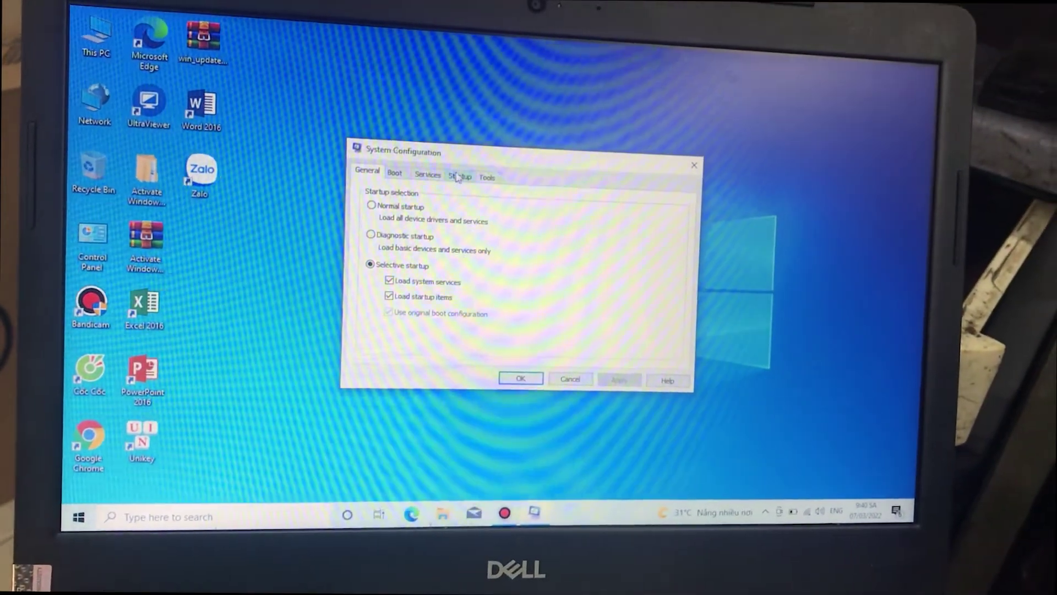
{"action": "left_click", "coordinate": [457, 176]}
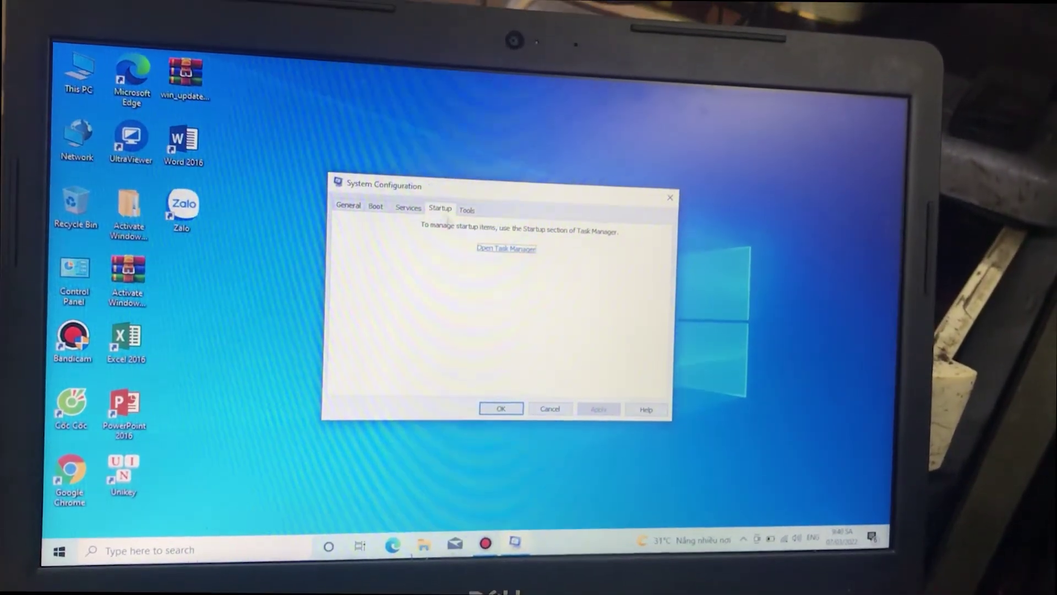
{"action": "left_click", "coordinate": [493, 258]}
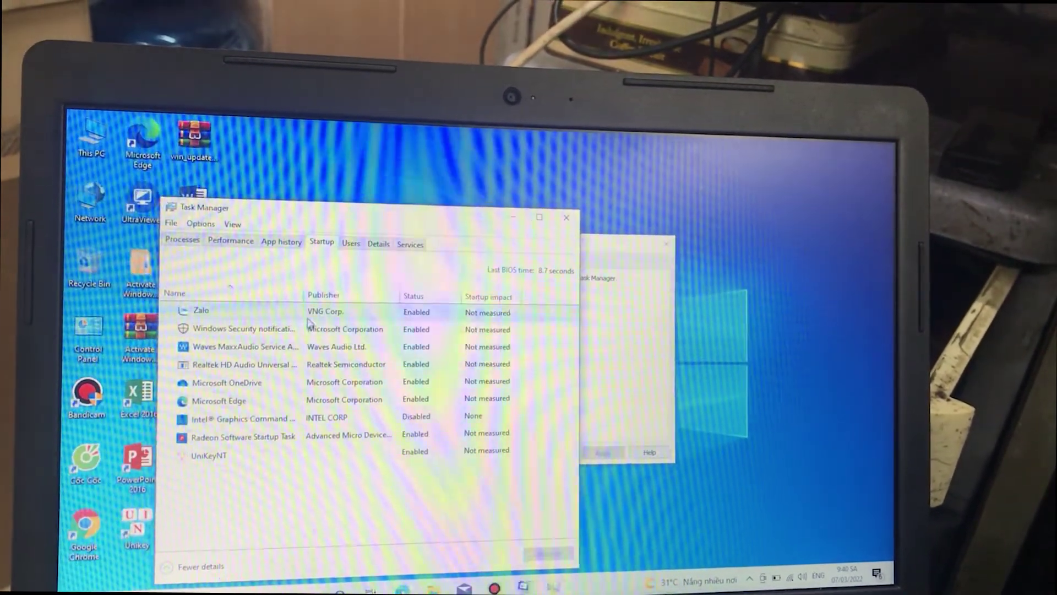
Disable Zalo so that it does not launch at startup.
{"action": "right_click", "coordinate": [307, 320]}
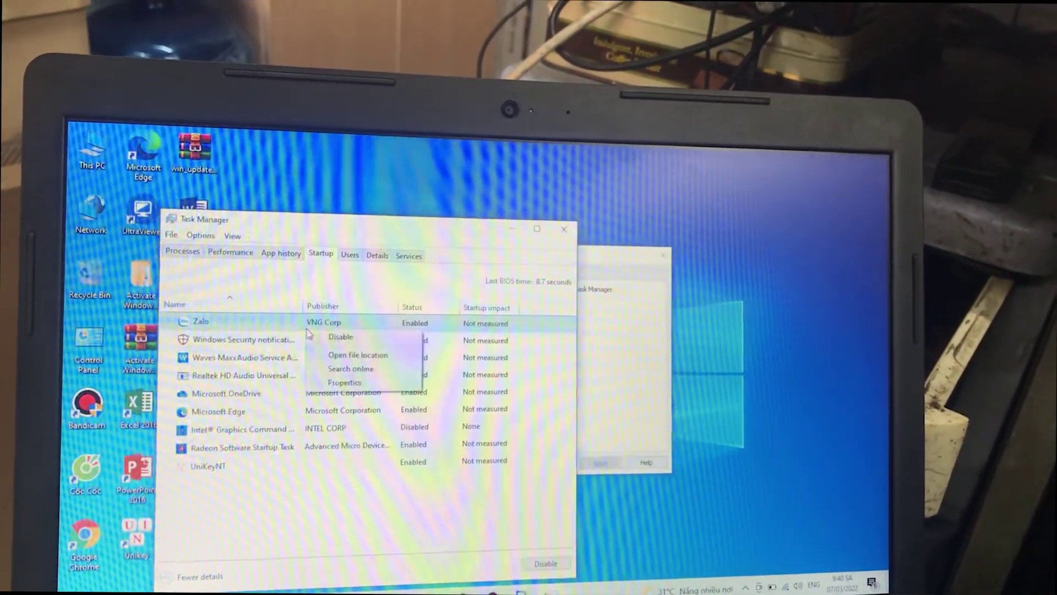
{"action": "left_click", "coordinate": [332, 339]}
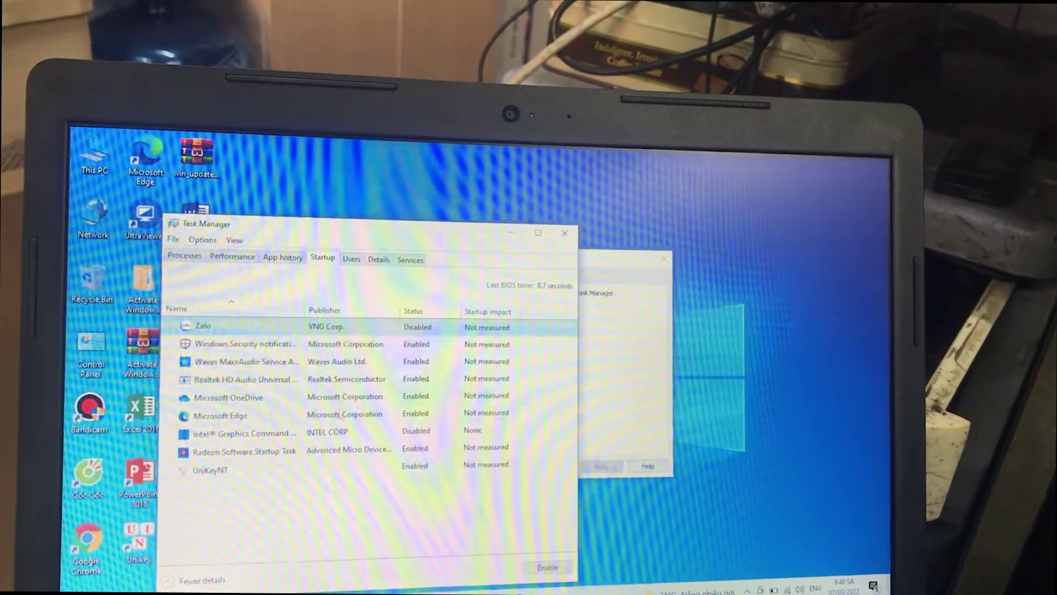
{"action": "right_click", "coordinate": [354, 422]}
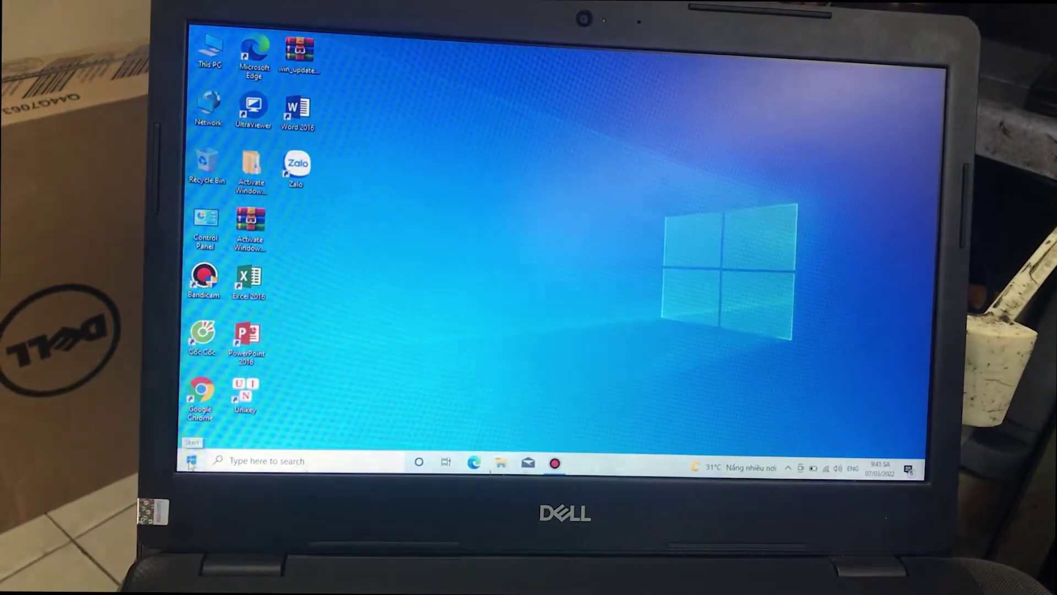
{"action": "left_click", "coordinate": [186, 466]}
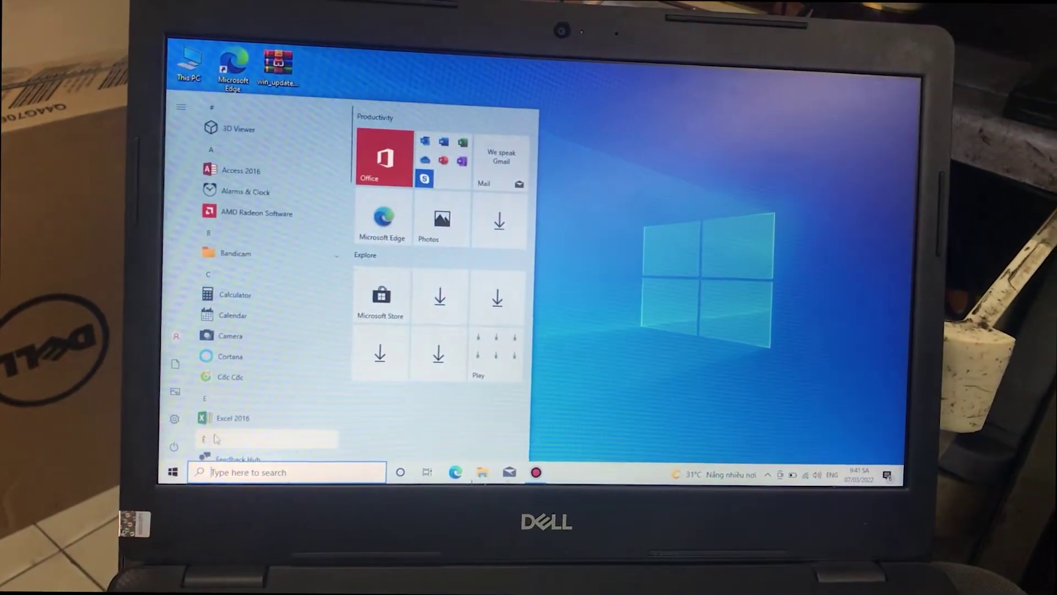
{"action": "mouse_move", "coordinate": [193, 447]}
{"action": "left_click", "coordinate": [158, 451]}
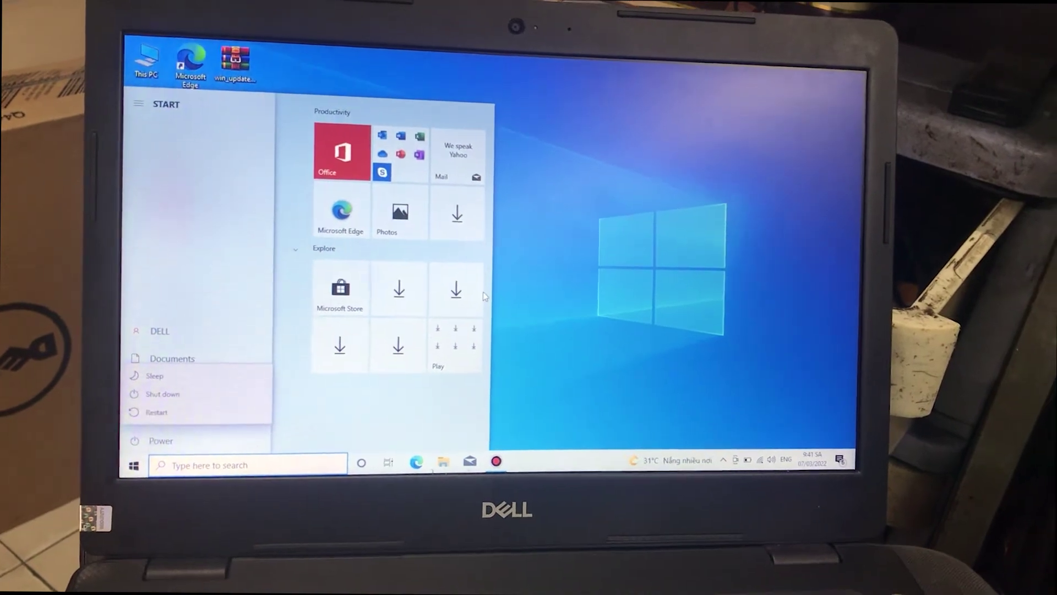
{"action": "key", "text": "Escape"}
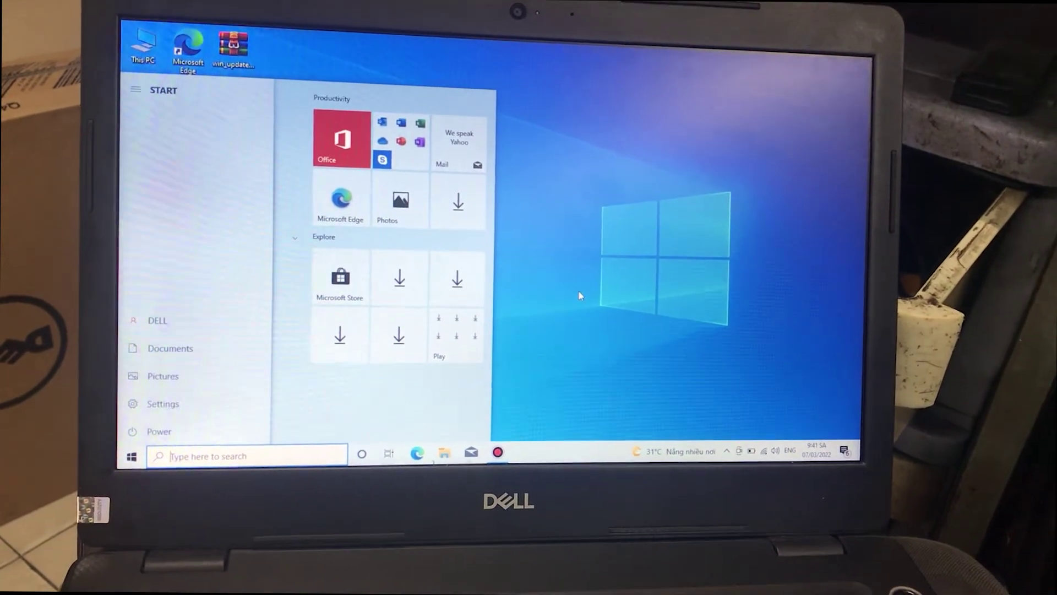
Switch to Bandicam and stop the running screen recording.
{"action": "left_click", "coordinate": [498, 452]}
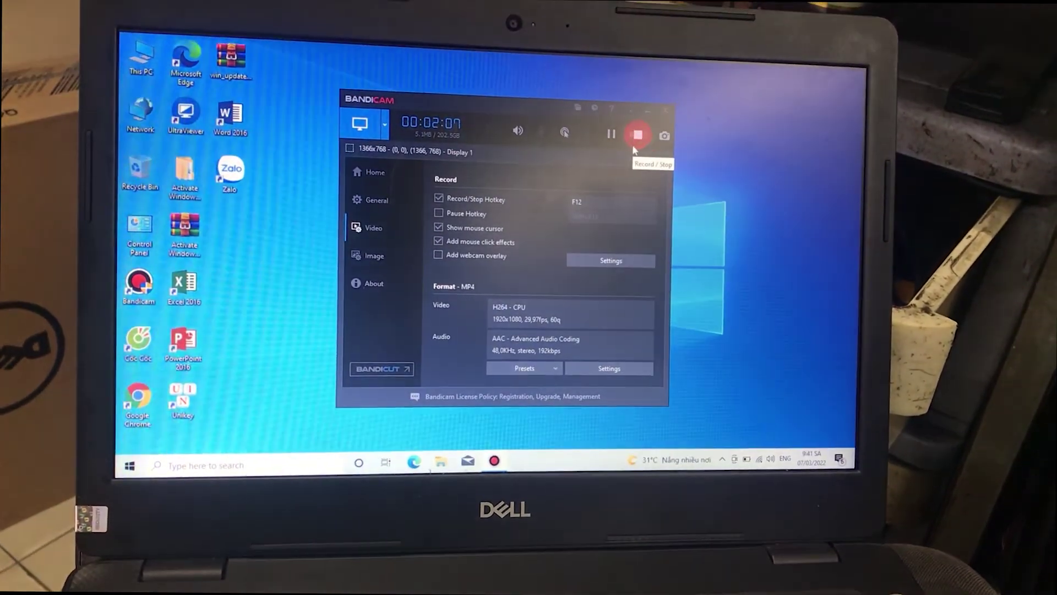
{"action": "left_click", "coordinate": [638, 134]}
{"action": "left_click", "coordinate": [638, 133]}
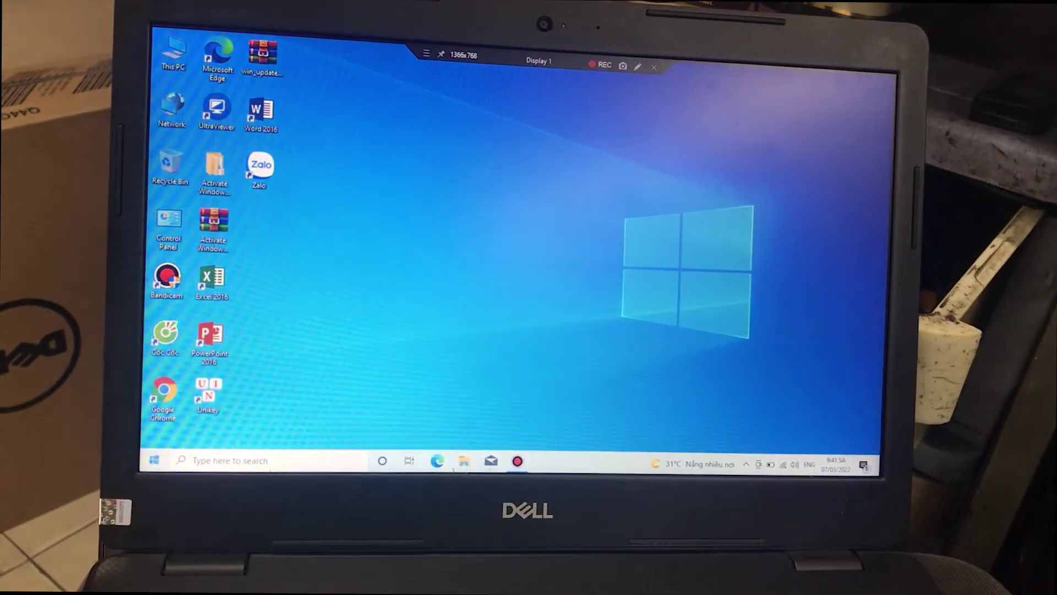
Restart the computer into Windows 10 on volume 6 and close the UniKey startup window.
{"action": "left_click", "coordinate": [139, 469]}
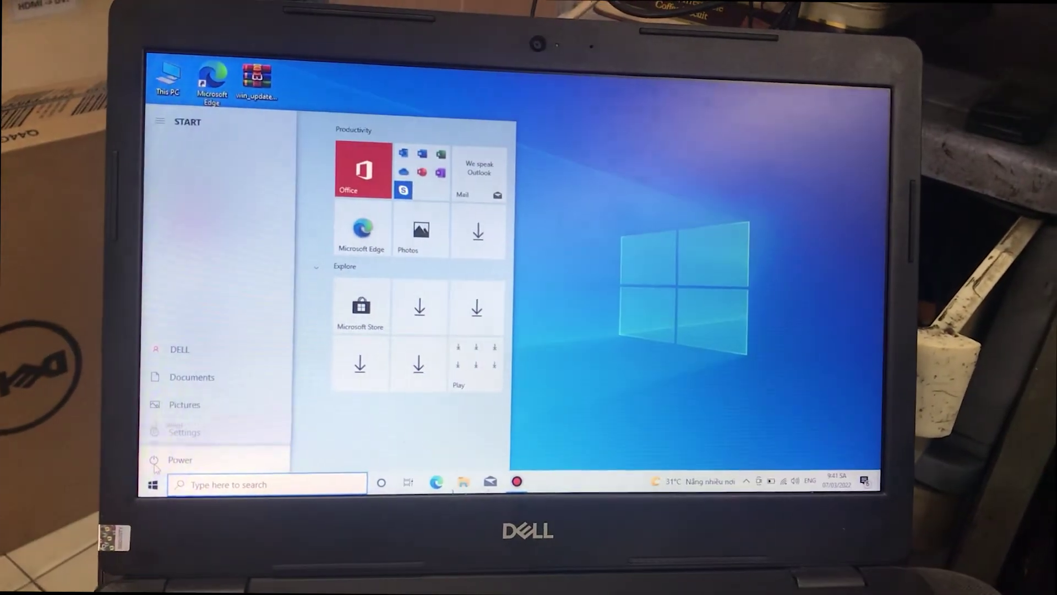
{"action": "left_click", "coordinate": [160, 457]}
{"action": "left_click", "coordinate": [211, 435]}
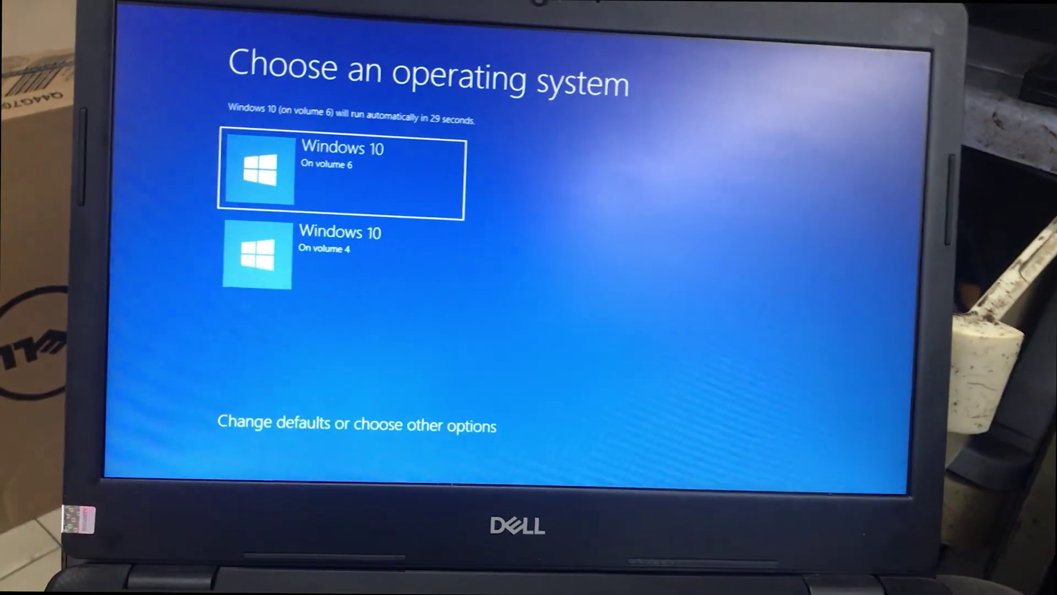
{"action": "key", "text": "Return"}
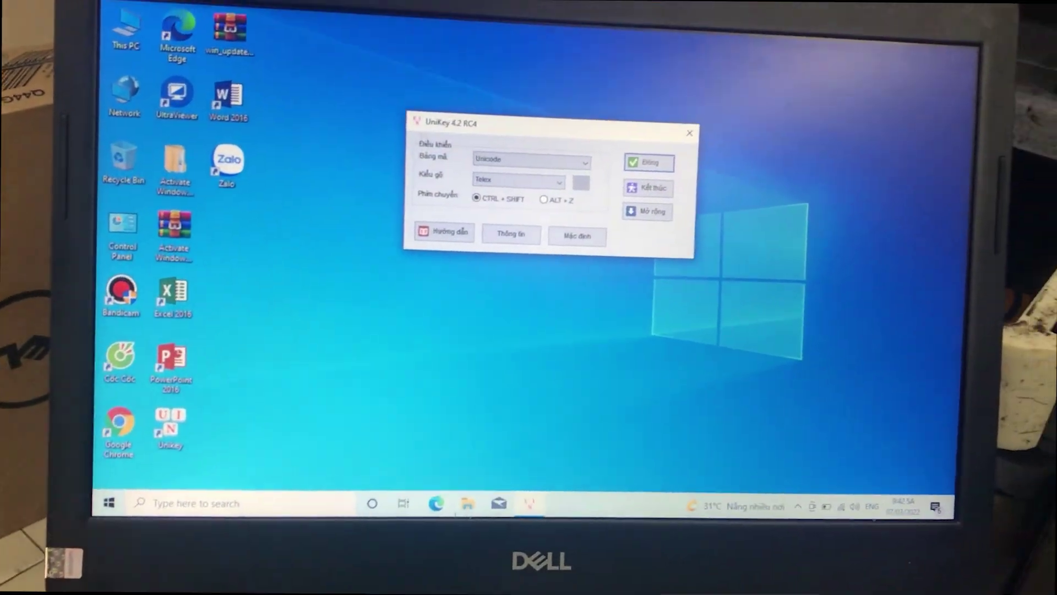
{"action": "key", "text": "Return"}
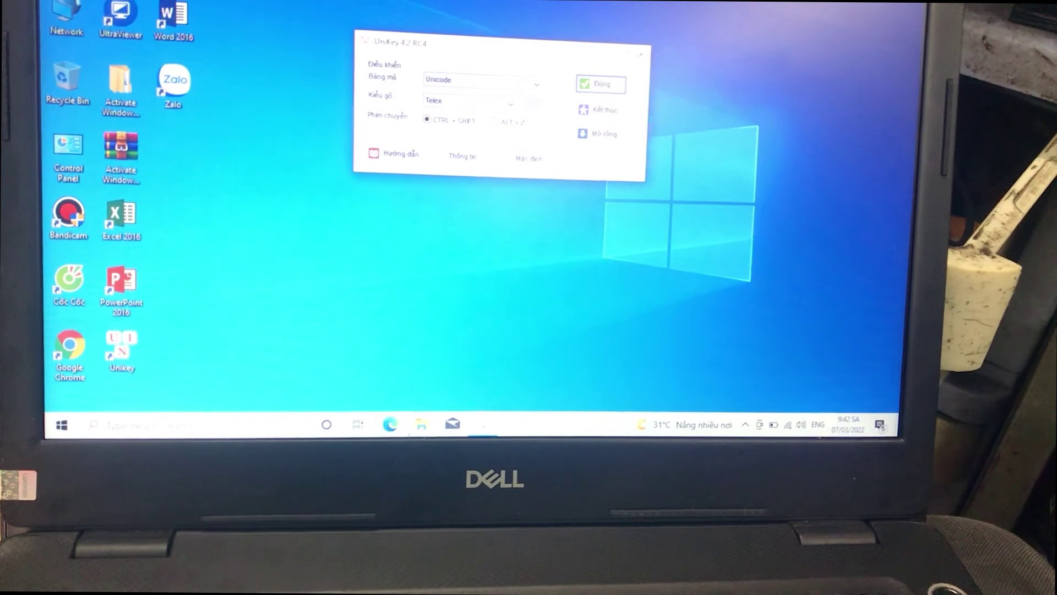